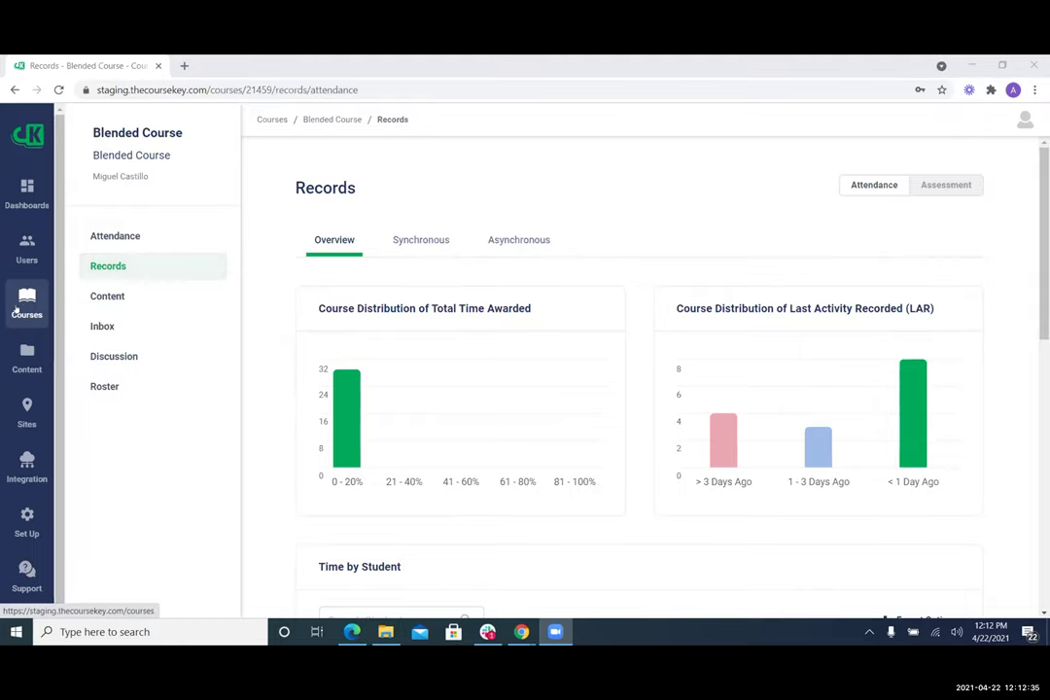
Step: Open the Blended Course from the course list and go to its attendance records
{"action": "left_click", "coordinate": [27, 299]}
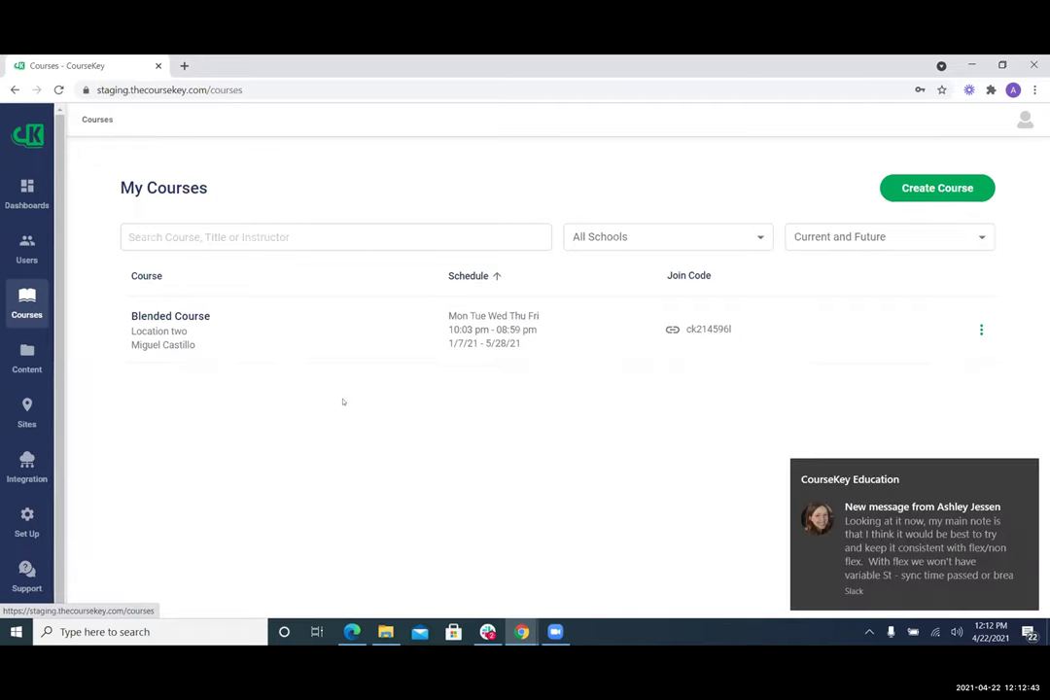
{"action": "left_click", "coordinate": [326, 321]}
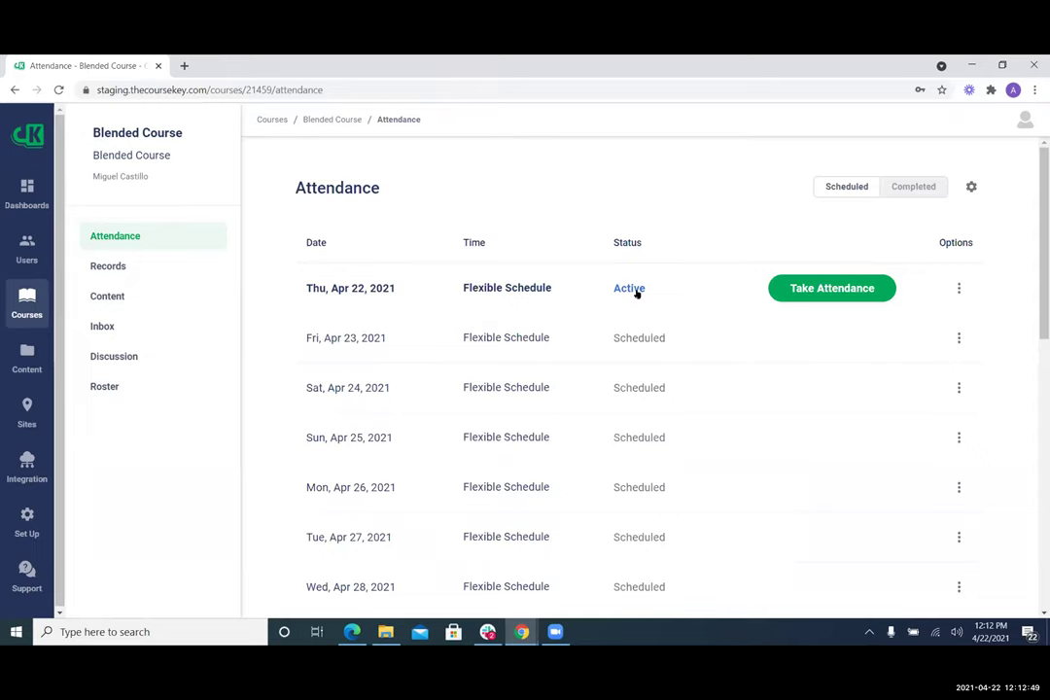
{"action": "left_click", "coordinate": [174, 267]}
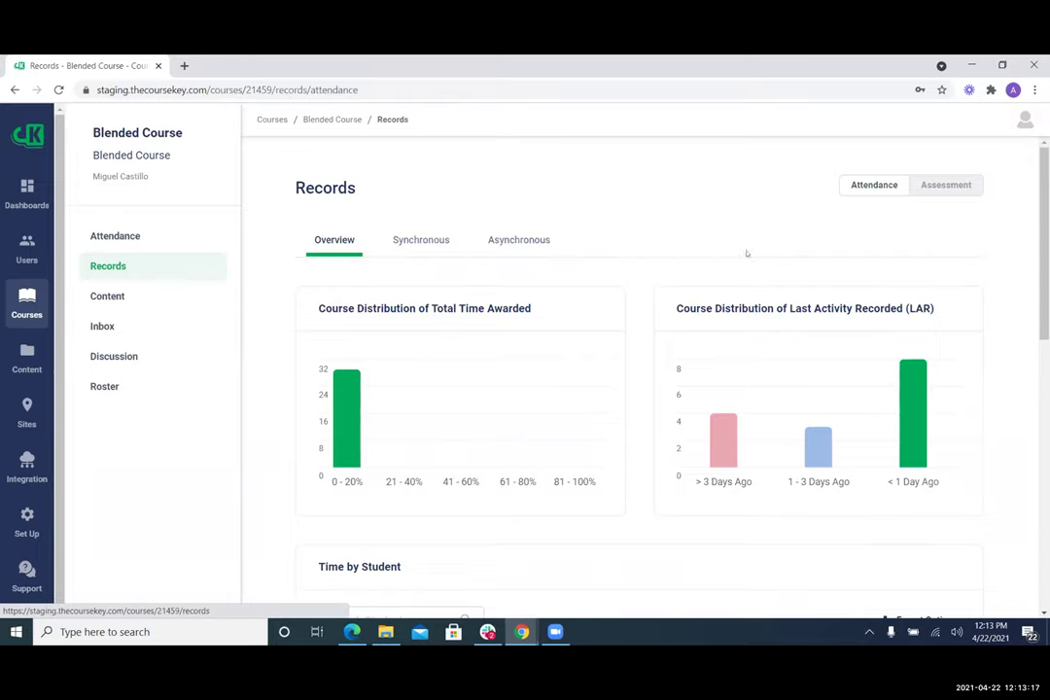
Step: Examine the course distribution charts for total time awarded and last activity recorded, including the breakdown of each range
{"action": "scroll", "coordinate": [746, 253], "scroll_direction": "down", "scroll_amount": 1}
{"action": "scroll", "coordinate": [956, 272], "scroll_direction": "down", "scroll_amount": 3}
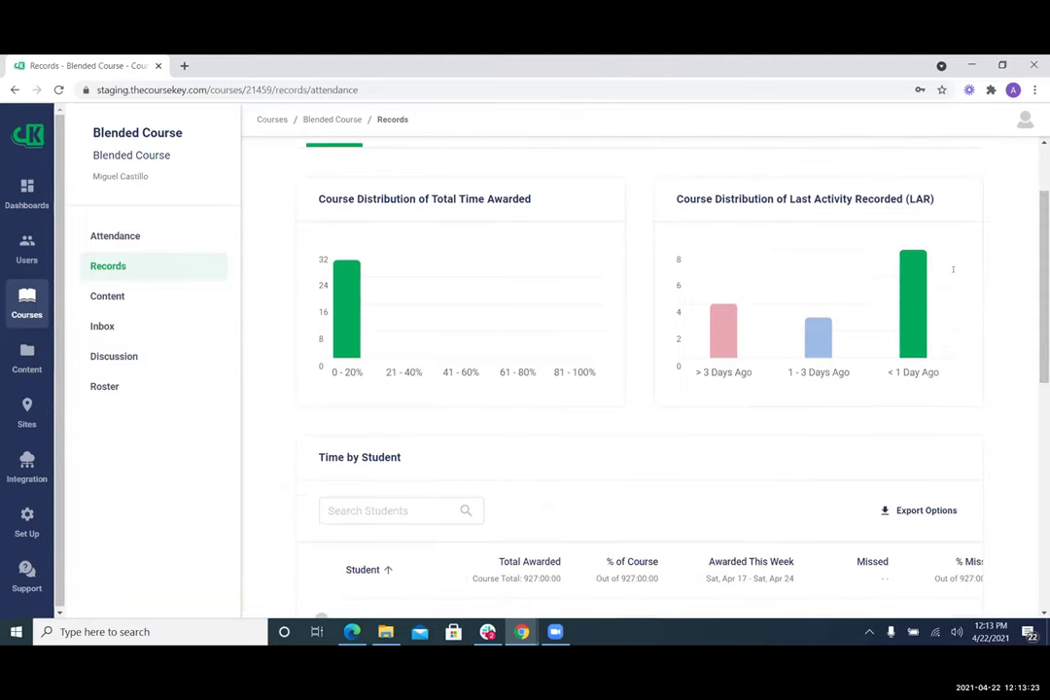
{"action": "mouse_move", "coordinate": [334, 324]}
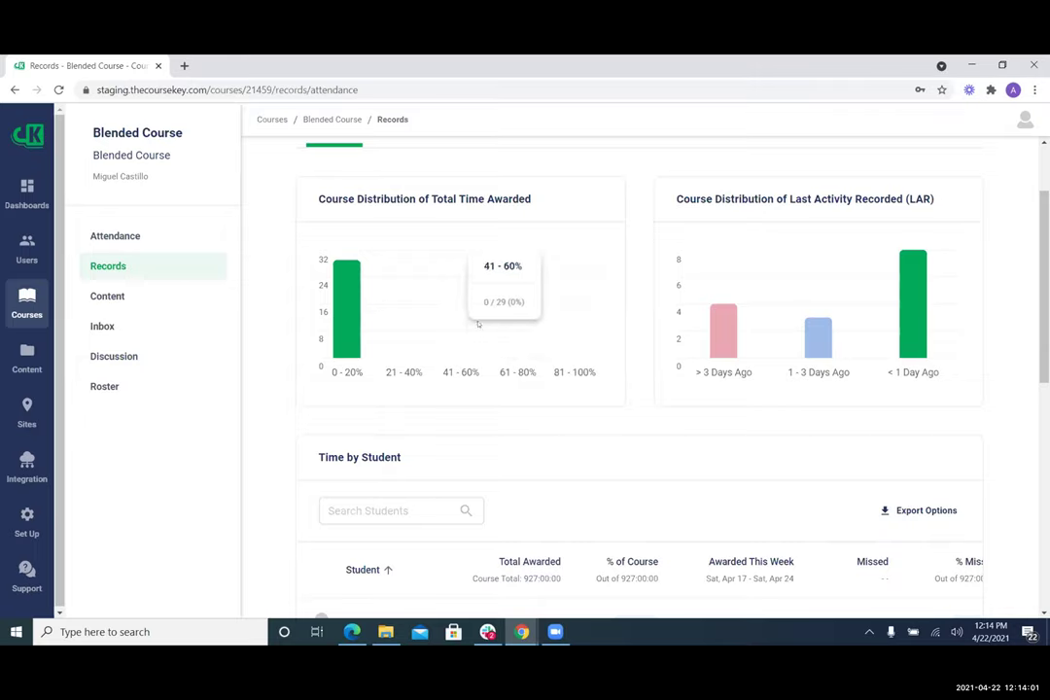
{"action": "scroll", "coordinate": [641, 389], "scroll_direction": "down", "scroll_amount": 2}
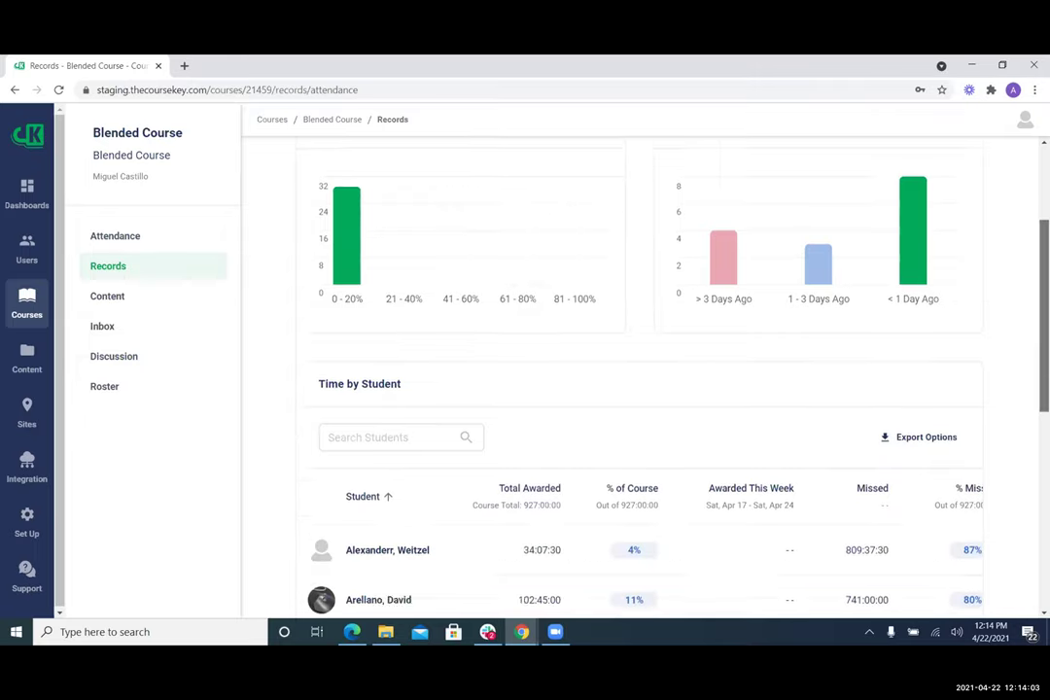
{"action": "scroll", "coordinate": [642, 389], "scroll_direction": "up", "scroll_amount": 1}
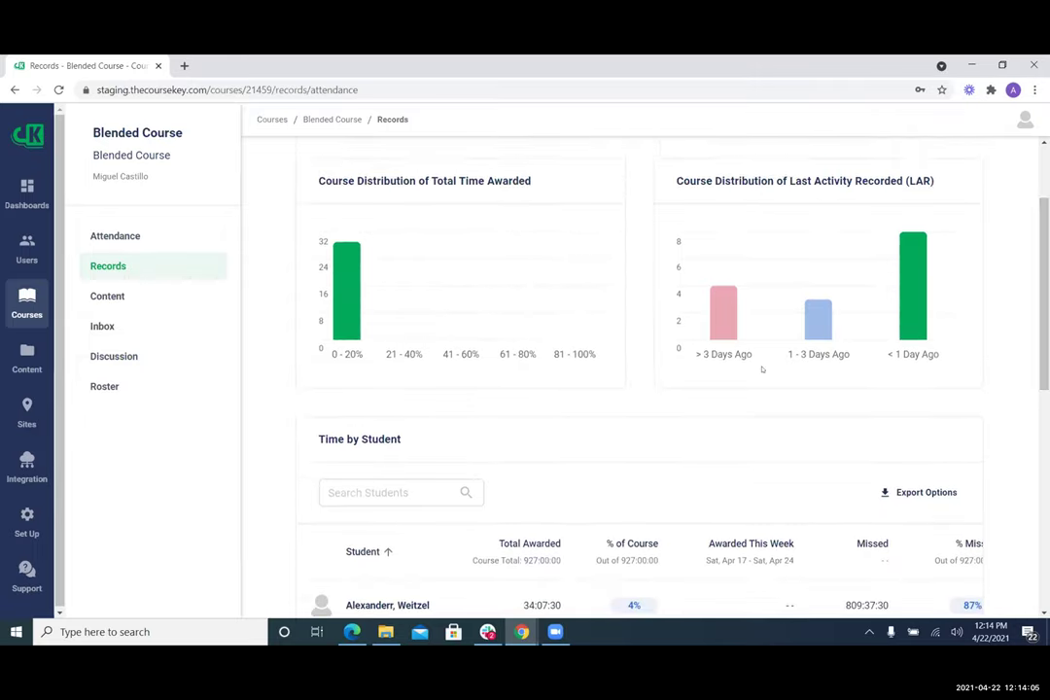
{"action": "mouse_move", "coordinate": [765, 343]}
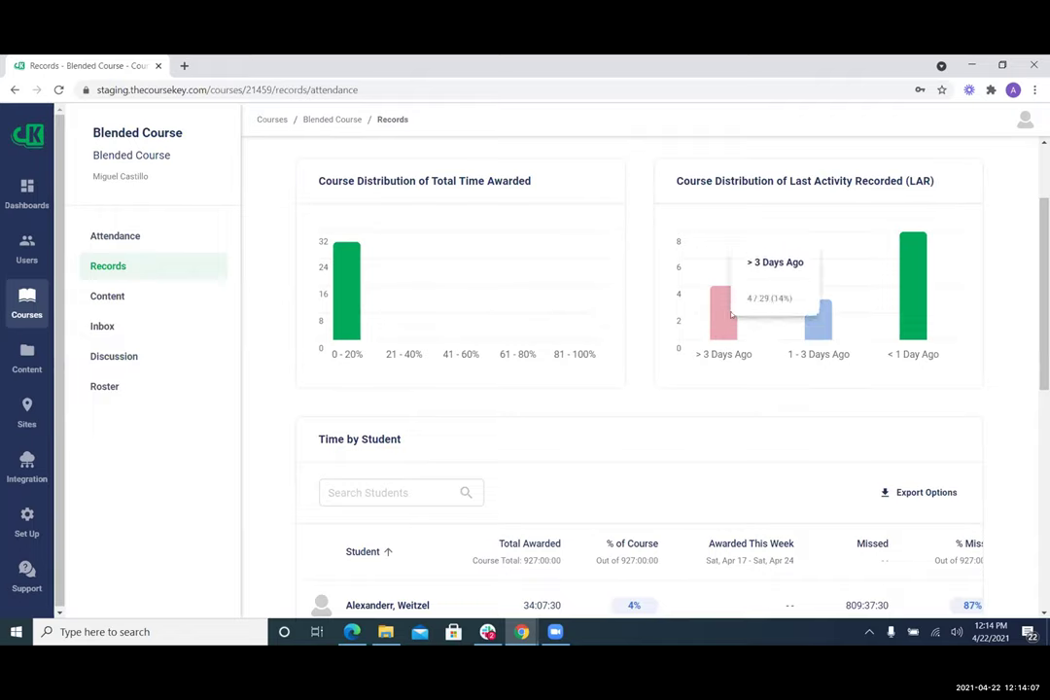
{"action": "mouse_move", "coordinate": [801, 330]}
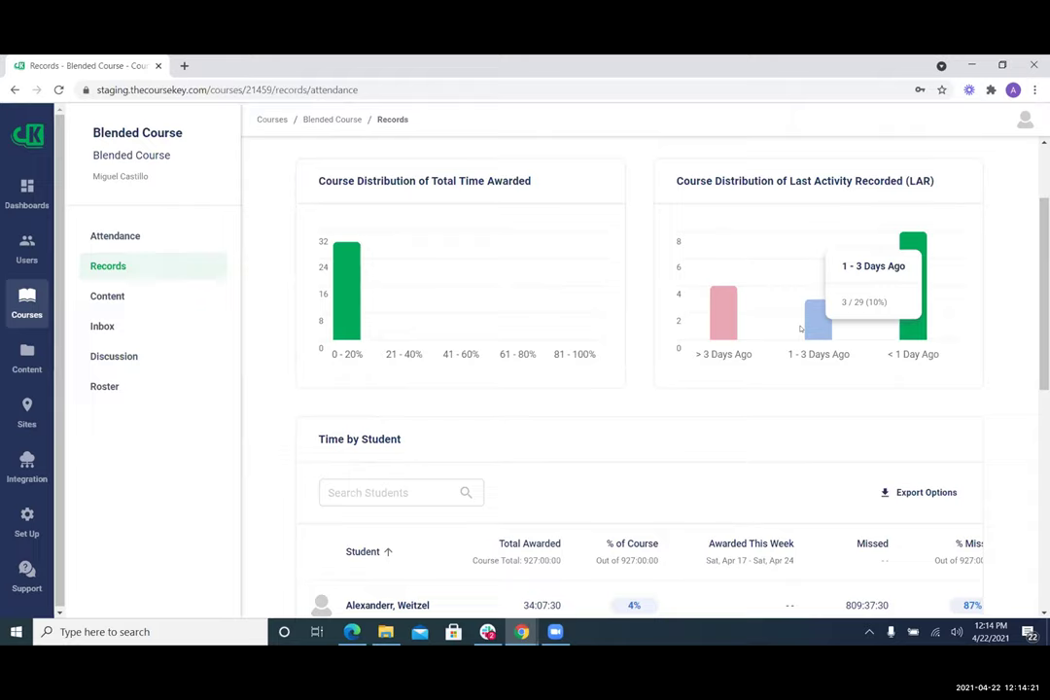
{"action": "mouse_move", "coordinate": [729, 305]}
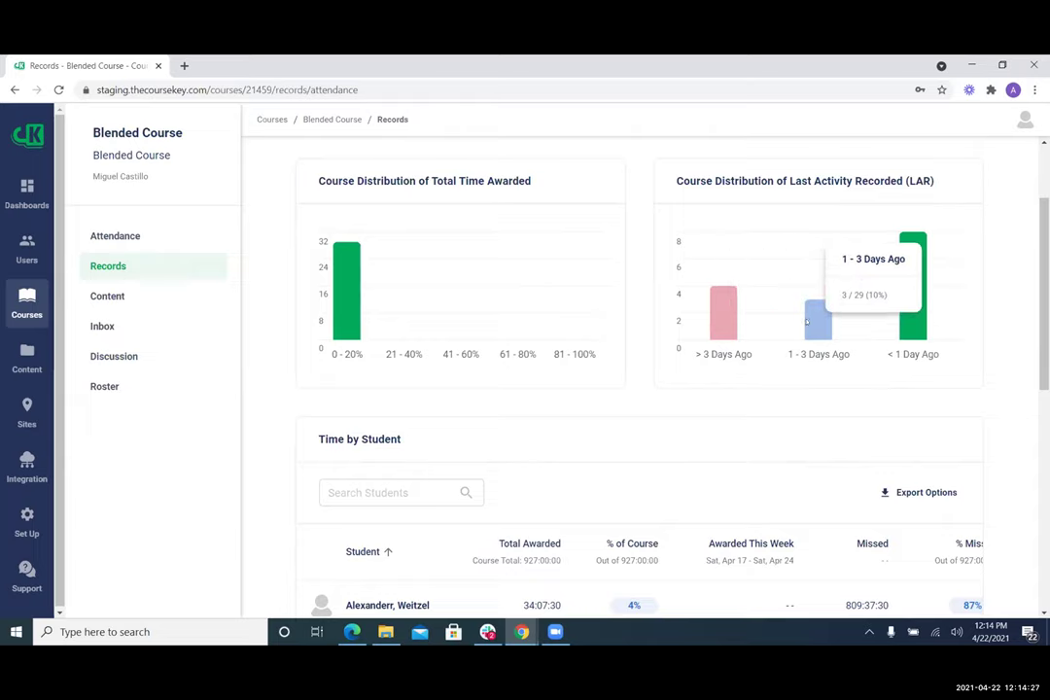
{"action": "mouse_move", "coordinate": [911, 324]}
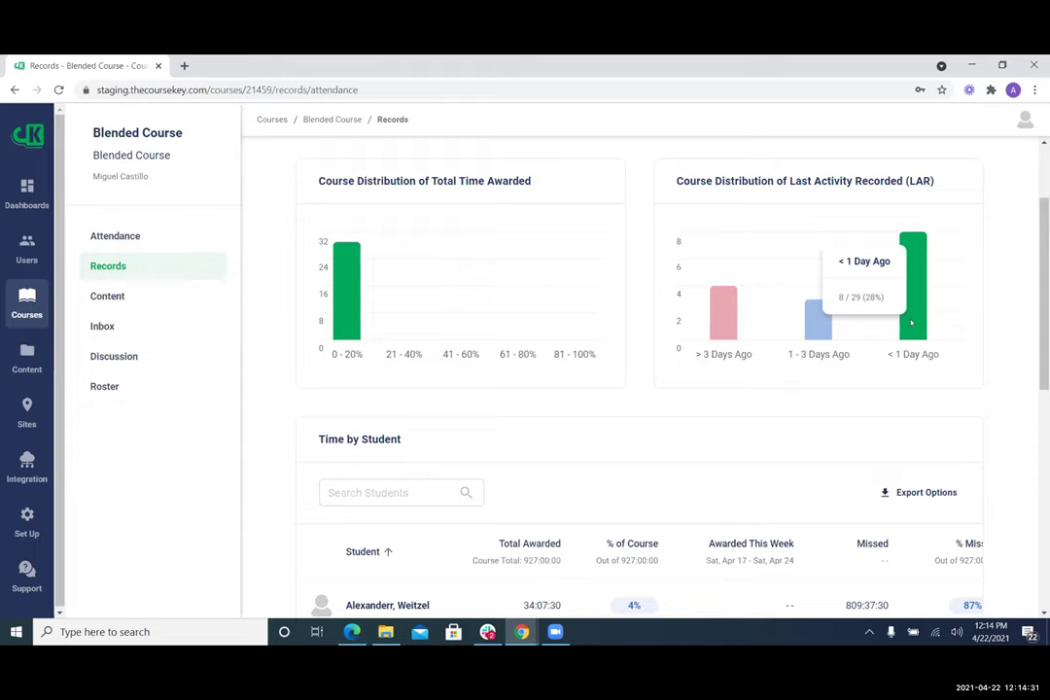
Step: Sort the Time by Student table by total awarded, ascending and descending, and return it to student name order
{"action": "left_click_drag", "start_coordinate": [1044, 292], "coordinate": [1045, 399]}
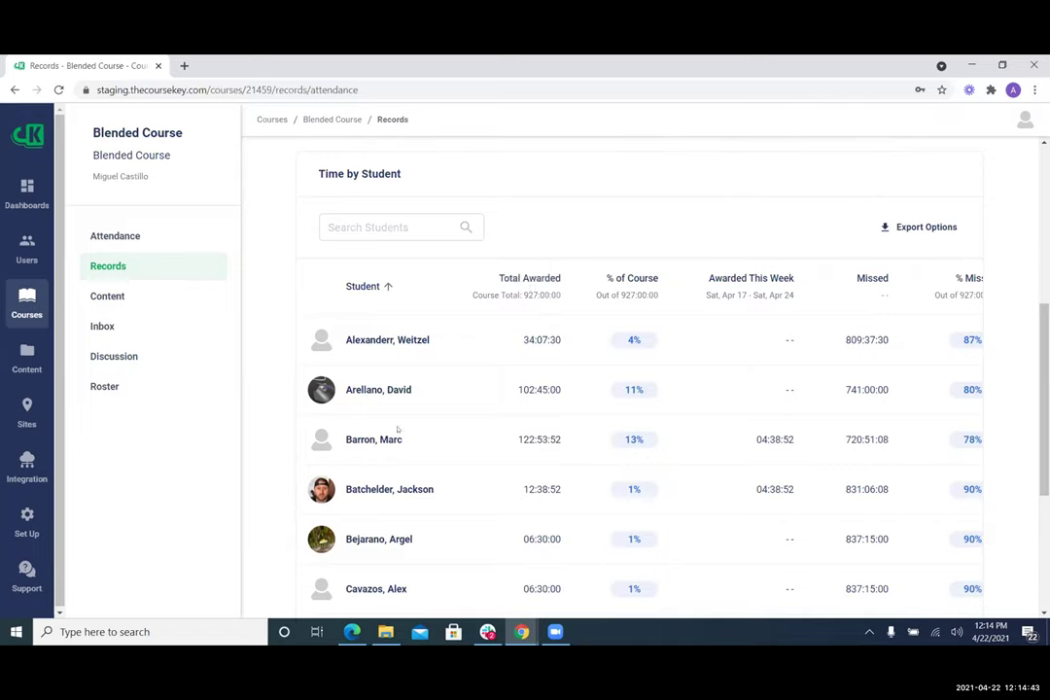
{"action": "left_click", "coordinate": [457, 284]}
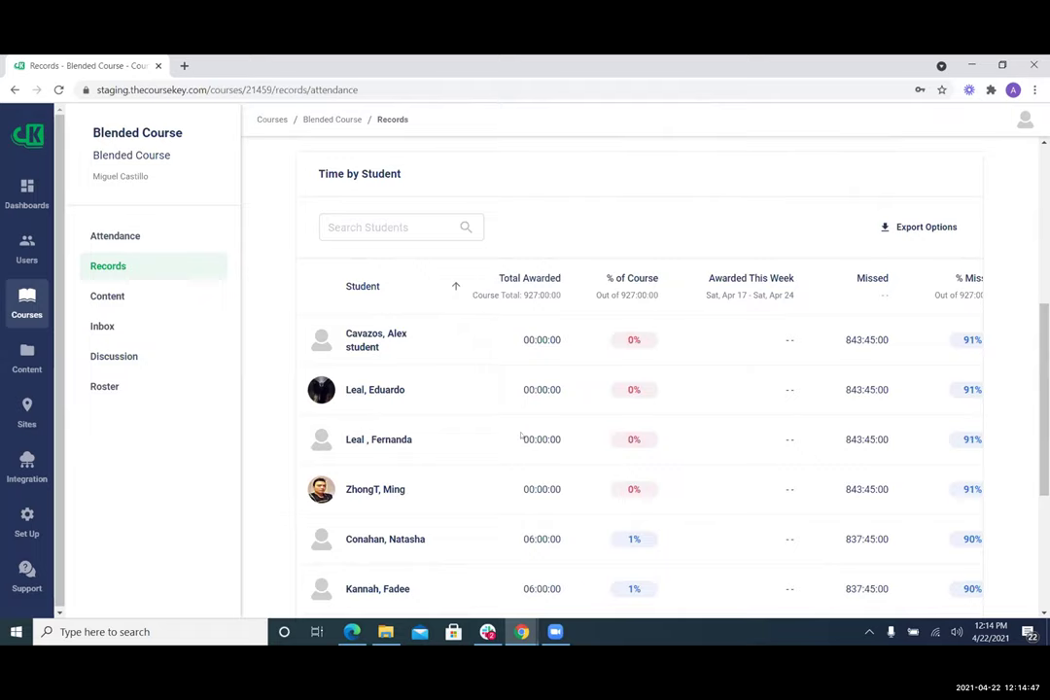
{"action": "left_click", "coordinate": [484, 278]}
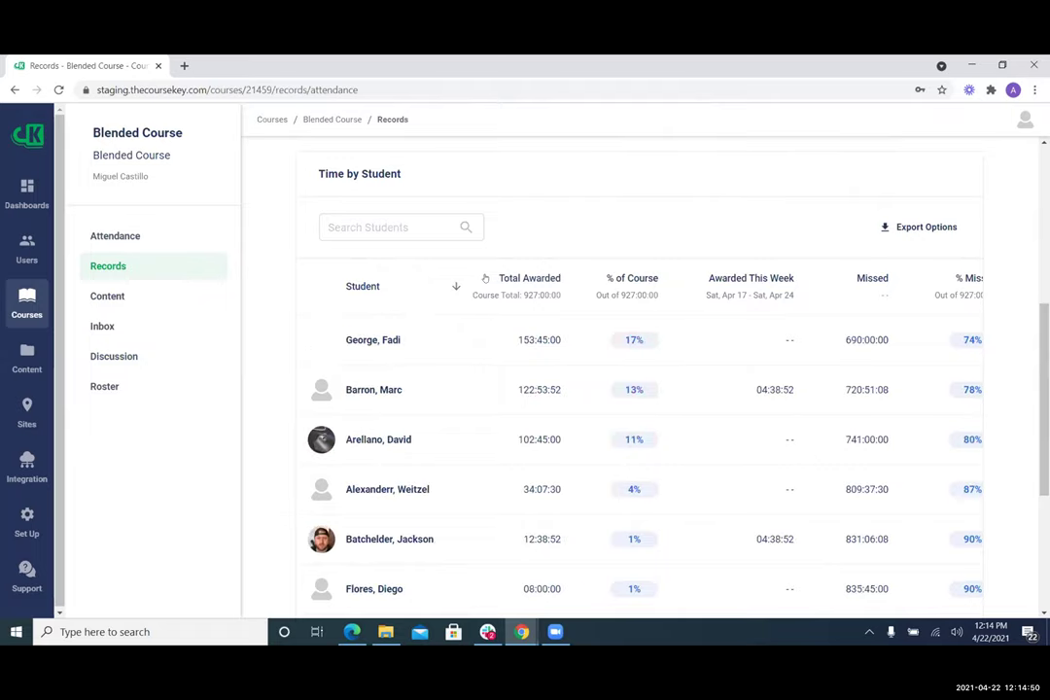
{"action": "left_click", "coordinate": [352, 286]}
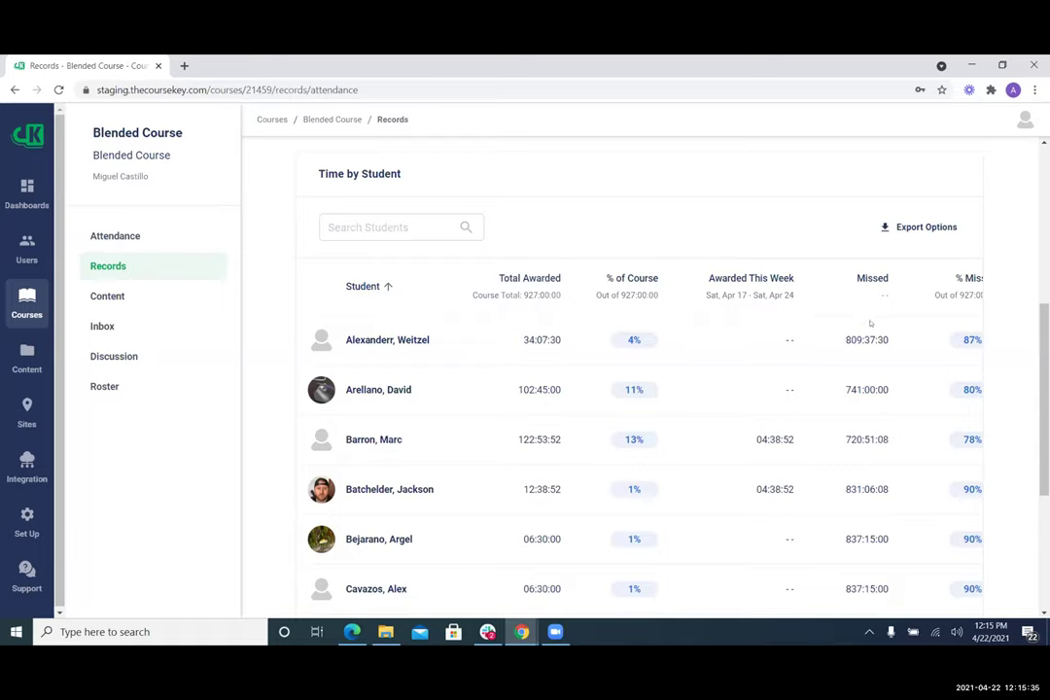
Step: Examine the Missed, % Missed and LAR columns across the Time by Student table
{"action": "double_click", "coordinate": [971, 340]}
{"action": "left_click", "coordinate": [817, 287]}
{"action": "left_click_drag", "start_coordinate": [1044, 398], "coordinate": [1043, 428]}
{"action": "scroll", "coordinate": [914, 544], "scroll_direction": "down", "scroll_amount": 3}
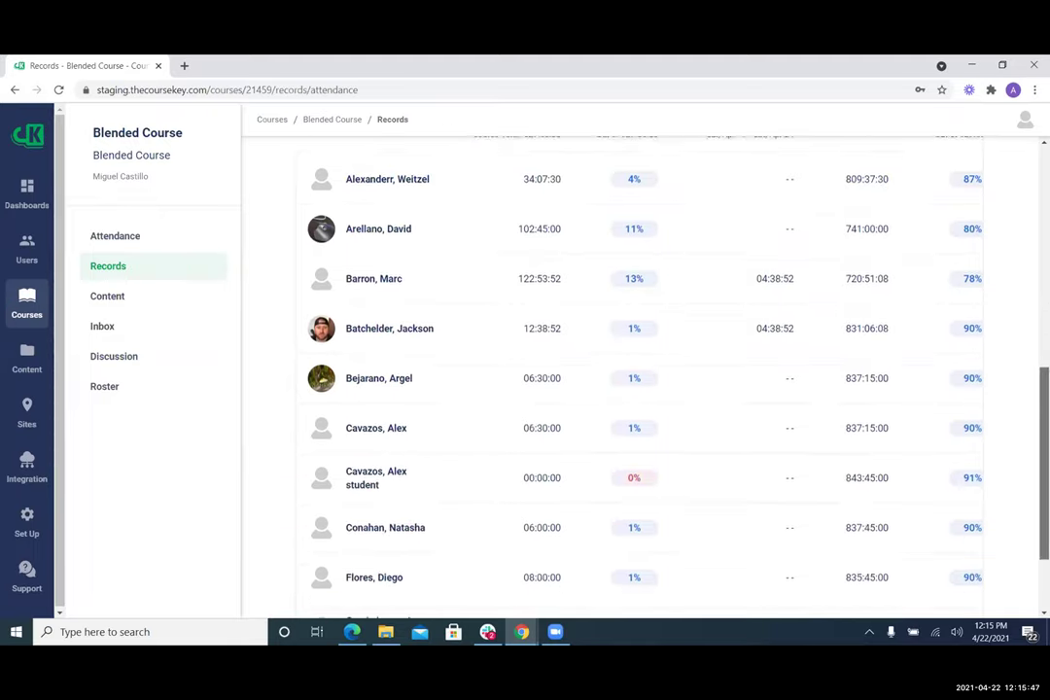
{"action": "scroll", "coordinate": [914, 544], "scroll_direction": "right", "scroll_amount": 3}
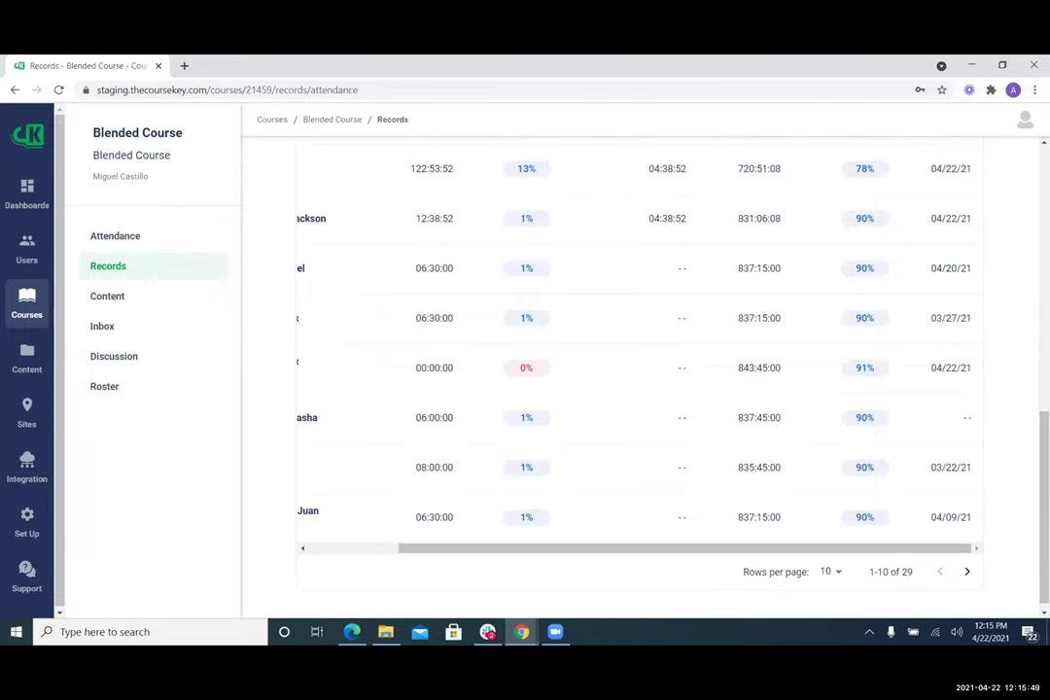
{"action": "scroll", "coordinate": [914, 544], "scroll_direction": "up", "scroll_amount": 3}
{"action": "scroll", "coordinate": [1030, 443], "scroll_direction": "up", "scroll_amount": 1}
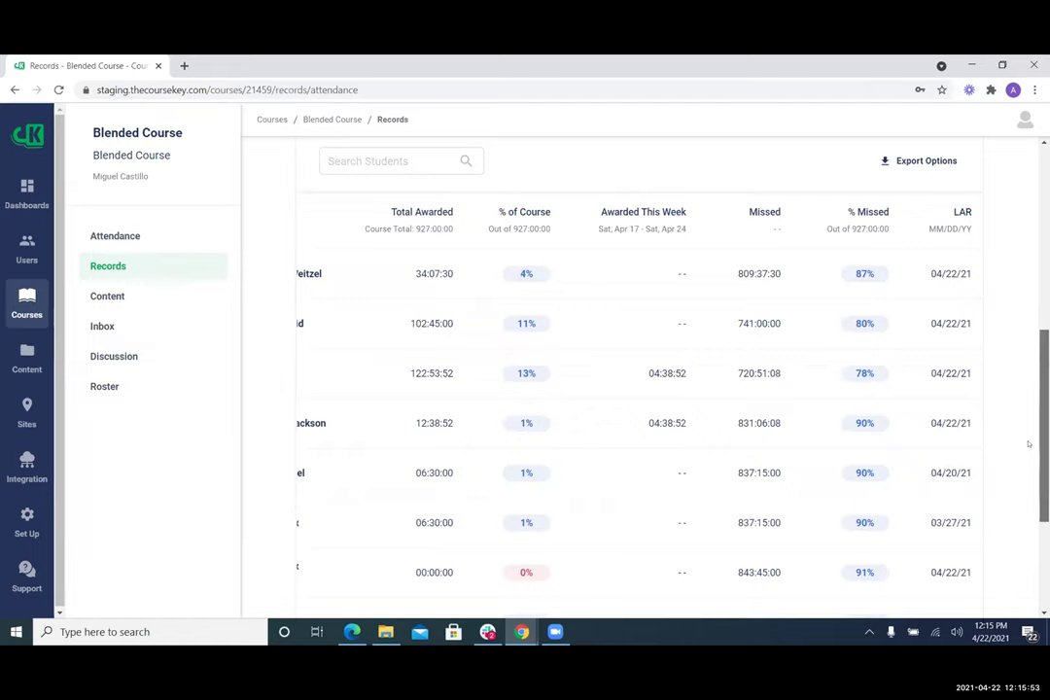
{"action": "scroll", "coordinate": [1029, 442], "scroll_direction": "up", "scroll_amount": 2}
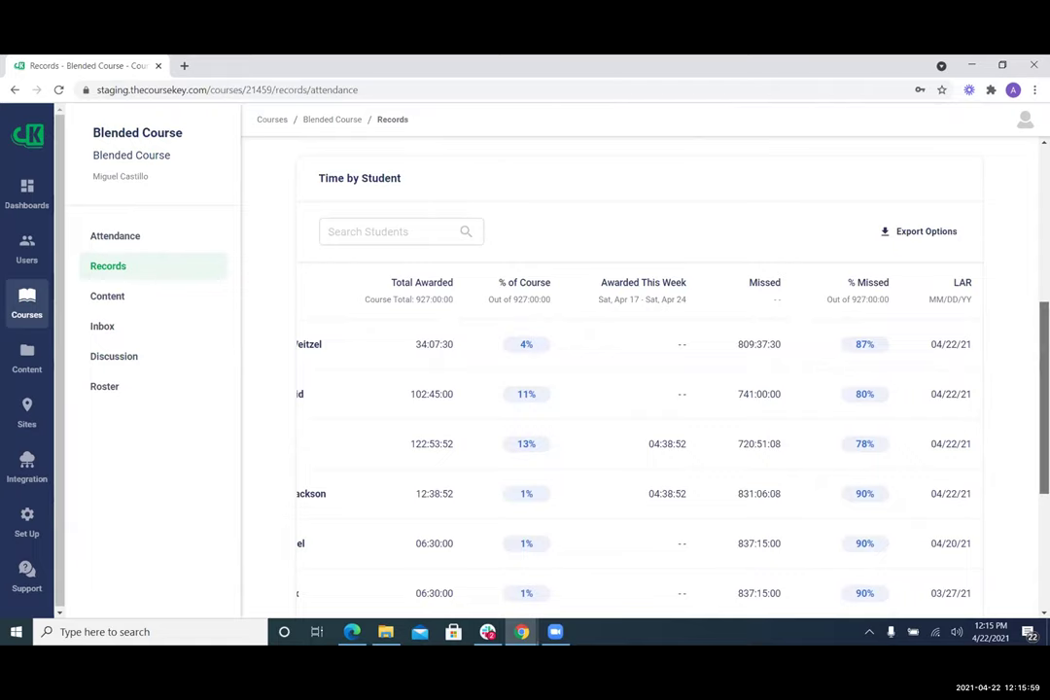
{"action": "scroll", "coordinate": [958, 389], "scroll_direction": "down", "scroll_amount": 1}
{"action": "scroll", "coordinate": [966, 462], "scroll_direction": "down", "scroll_amount": 1}
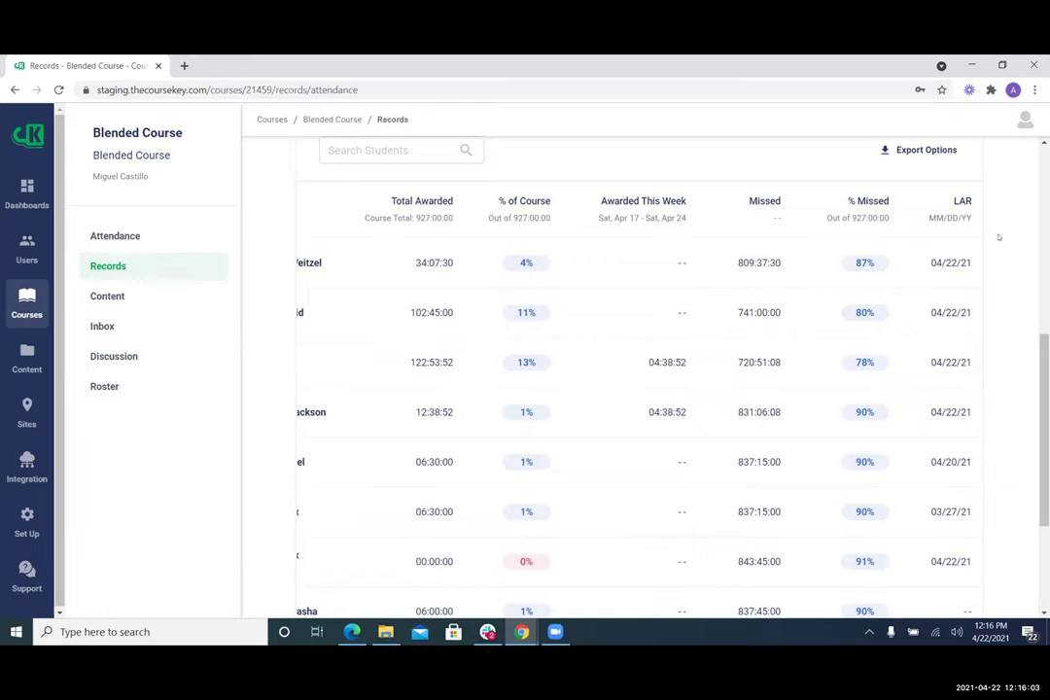
Step: Compare individual students' last activity dates in the LAR column, with the page scaled down to fit every column
{"action": "left_click_drag", "start_coordinate": [975, 262], "coordinate": [929, 262]}
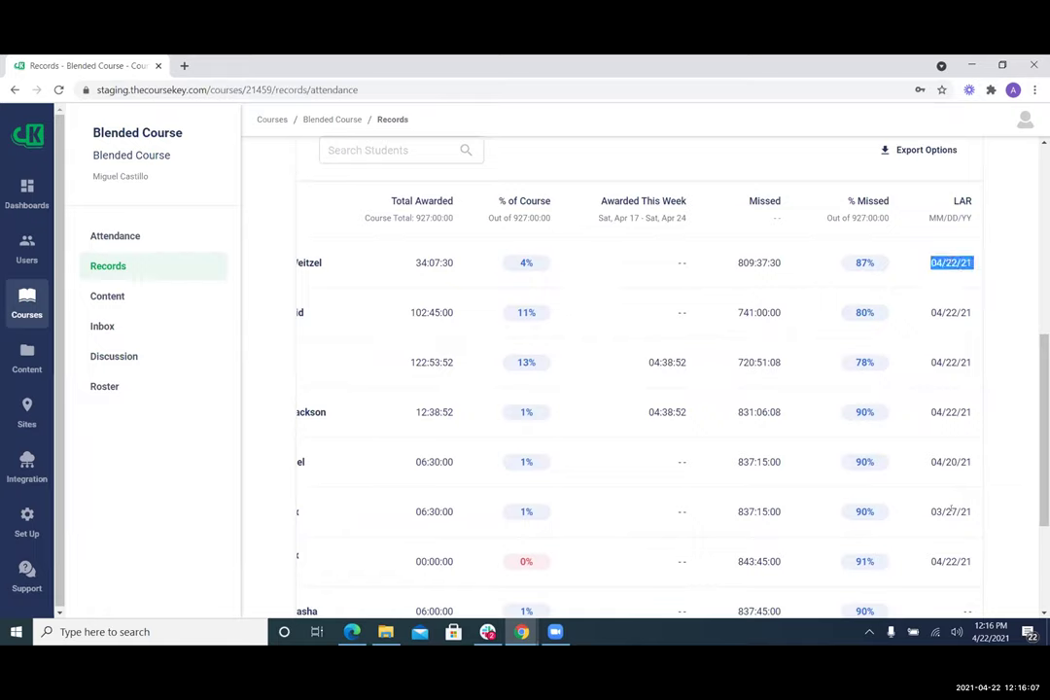
{"action": "left_click_drag", "start_coordinate": [975, 511], "coordinate": [930, 512]}
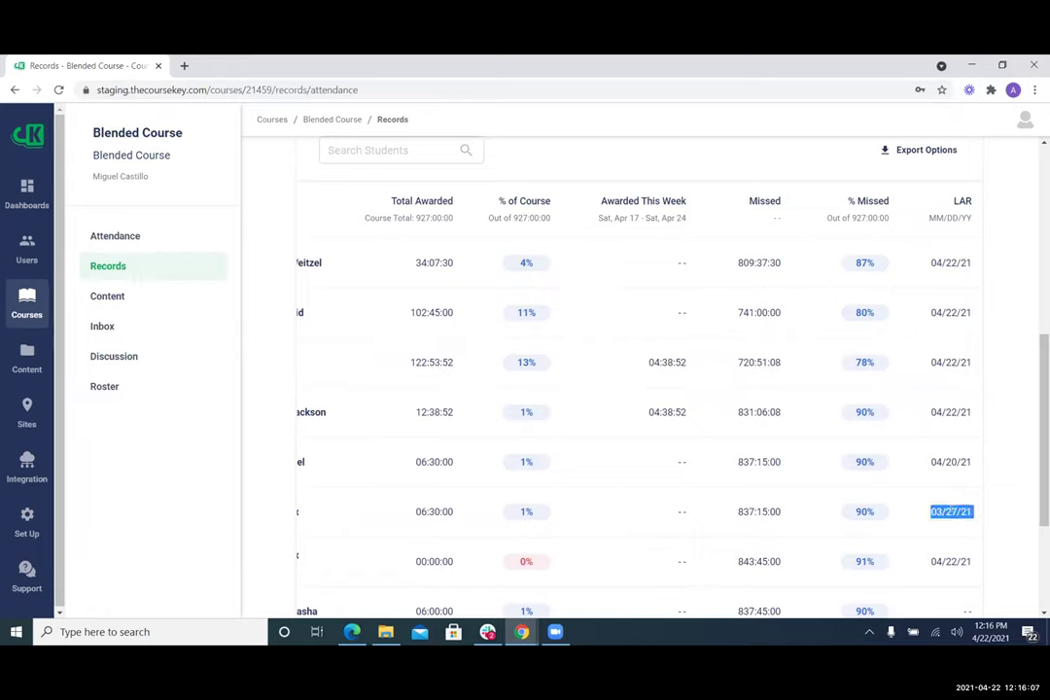
{"action": "left_click", "coordinate": [679, 603]}
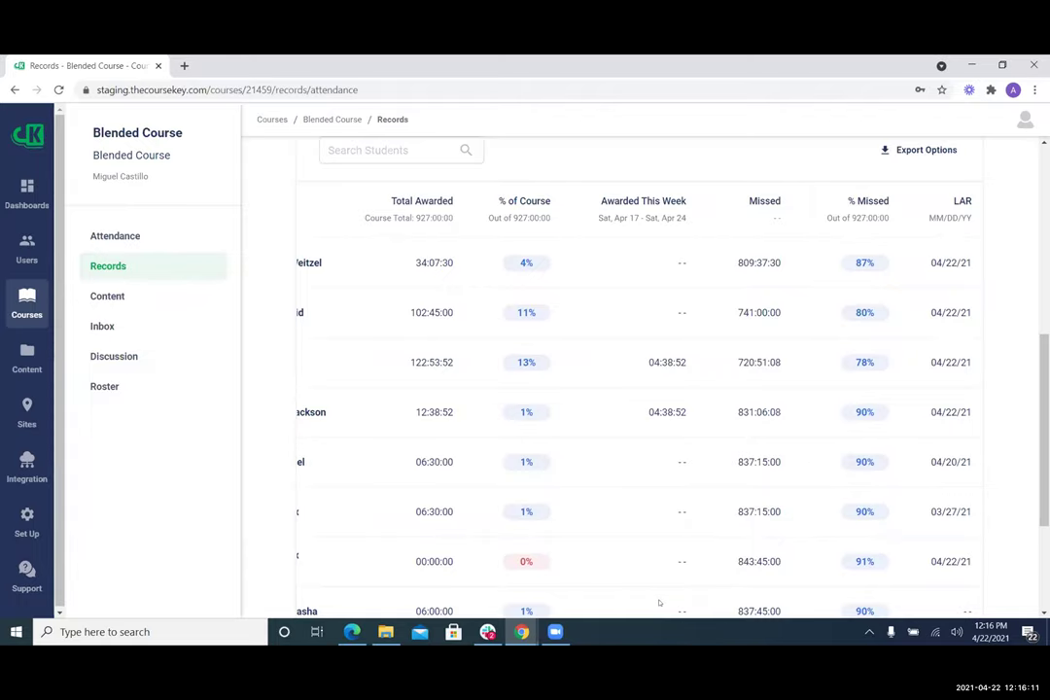
{"action": "key", "text": "ctrl+minus"}
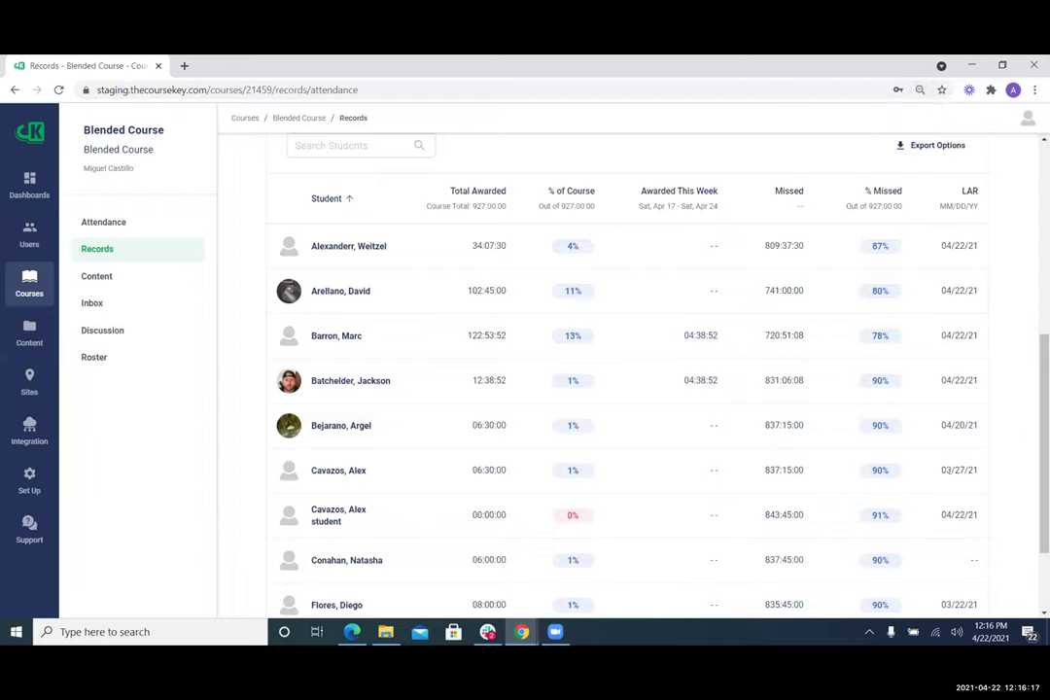
{"action": "double_click", "coordinate": [960, 470]}
{"action": "scroll", "coordinate": [623, 389], "scroll_direction": "down", "scroll_amount": 3}
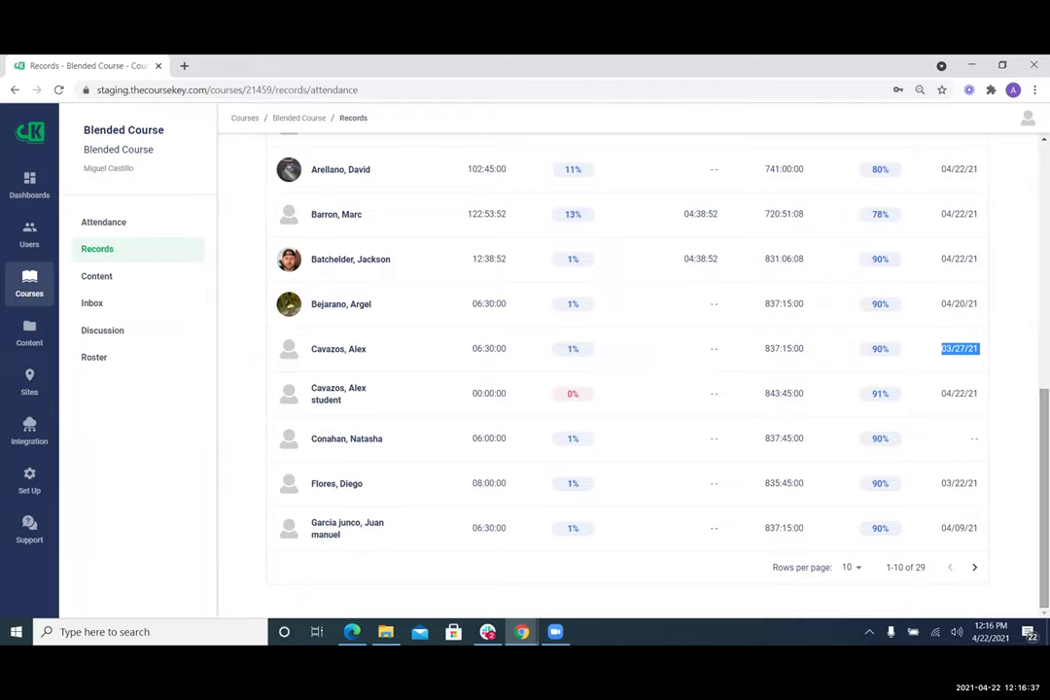
Step: Review the Overview charts together with the column headings and first rows of the Time by Student table
{"action": "scroll", "coordinate": [1012, 296], "scroll_direction": "up", "scroll_amount": 4}
{"action": "scroll", "coordinate": [1011, 297], "scroll_direction": "up", "scroll_amount": 2}
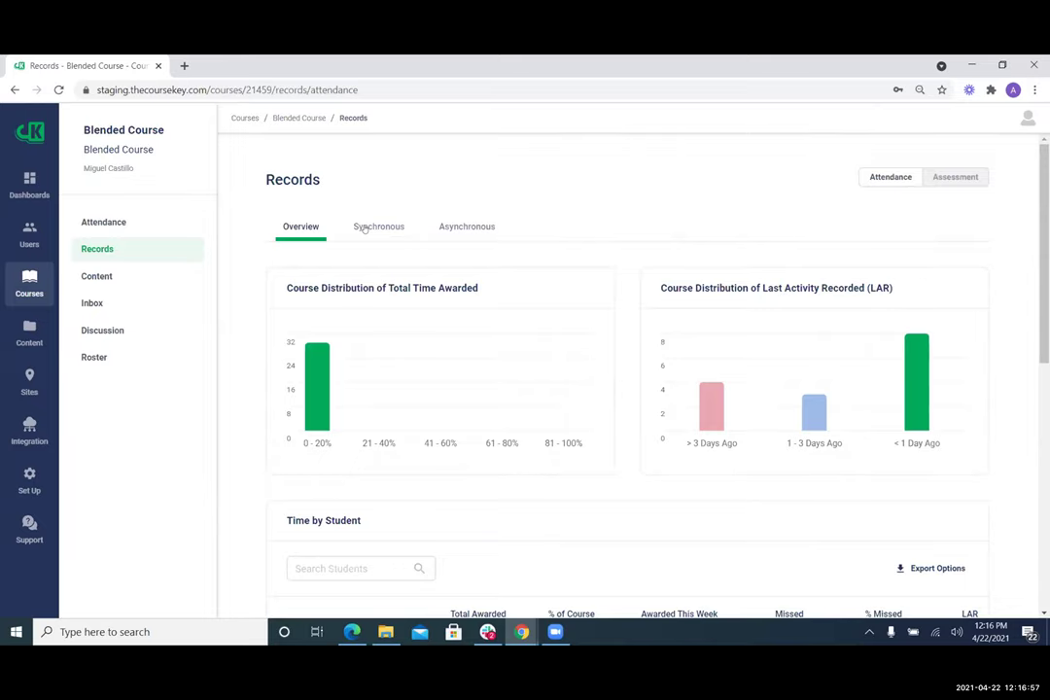
{"action": "left_click", "coordinate": [365, 228]}
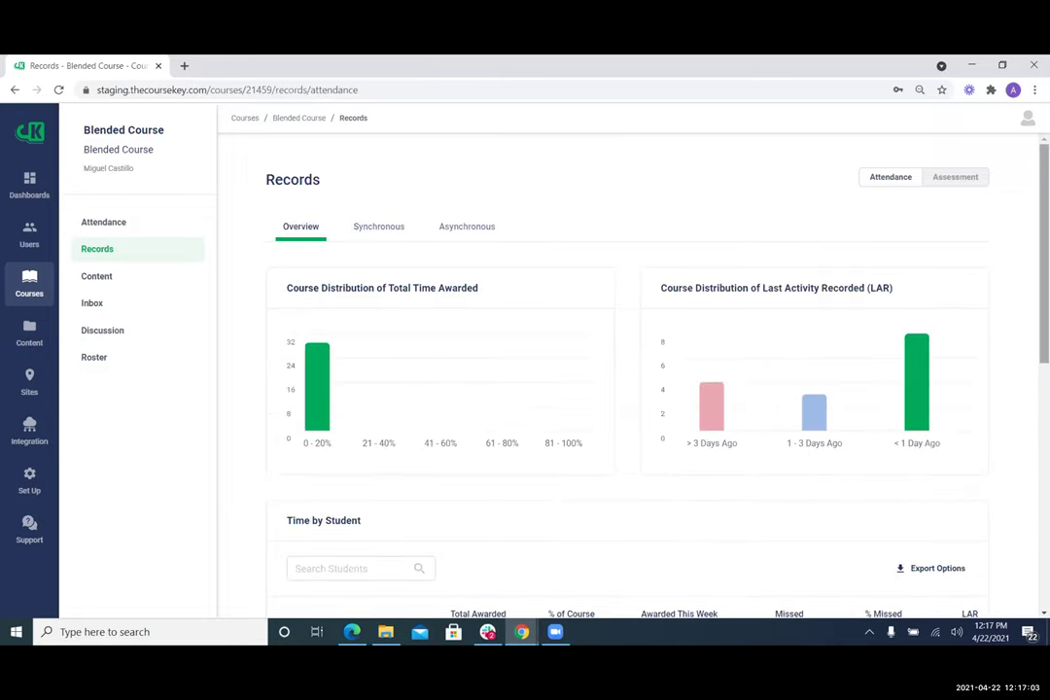
{"action": "scroll", "coordinate": [603, 369], "scroll_direction": "down", "scroll_amount": 2}
{"action": "scroll", "coordinate": [603, 369], "scroll_direction": "down", "scroll_amount": 1}
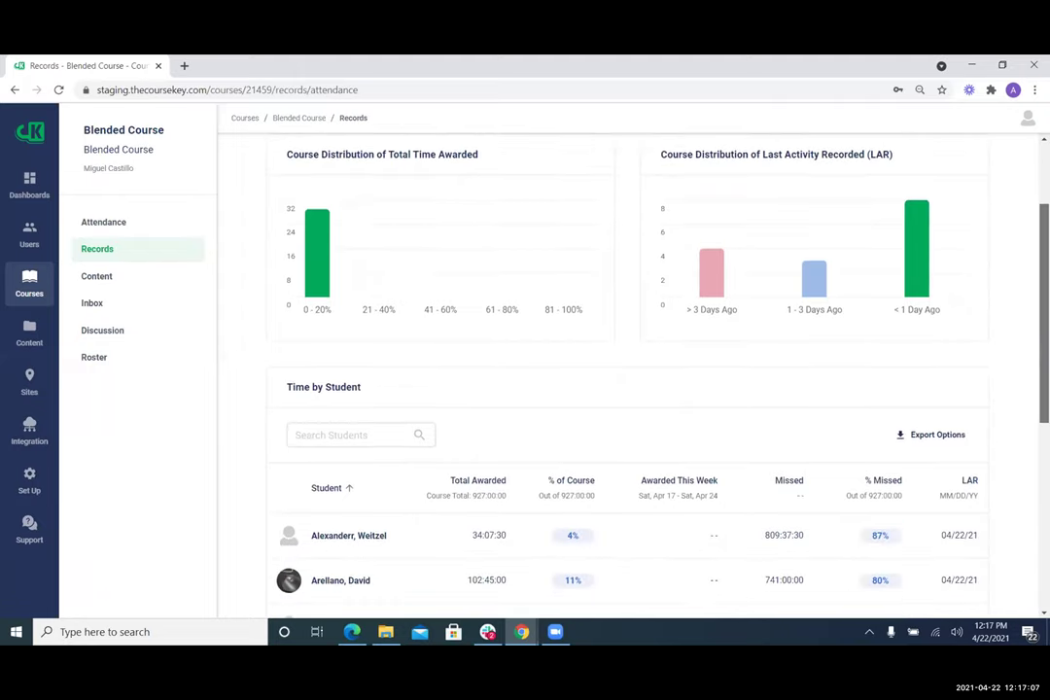
{"action": "scroll", "coordinate": [628, 370], "scroll_direction": "up", "scroll_amount": 1}
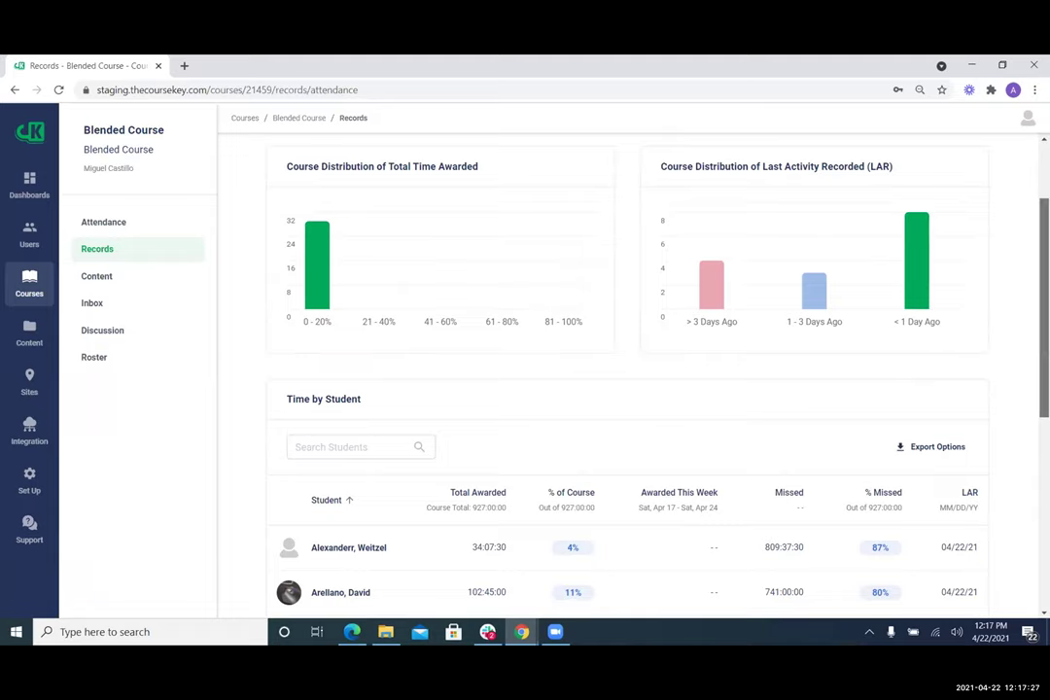
{"action": "scroll", "coordinate": [505, 339], "scroll_direction": "up", "scroll_amount": 3}
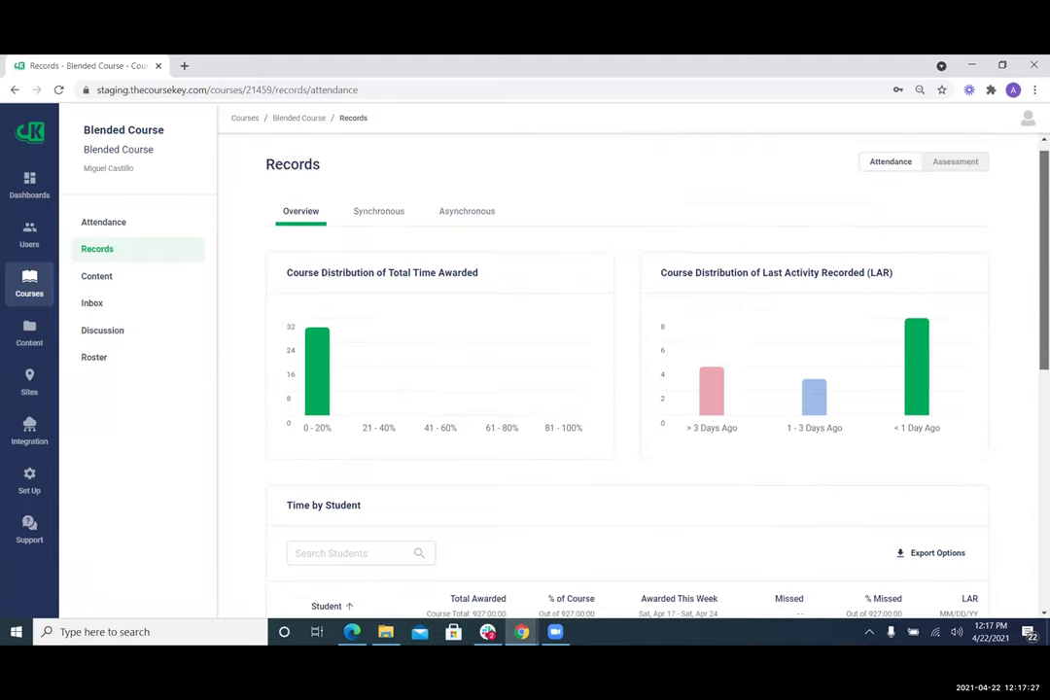
Step: Open the synchronous attendance records and check the first student's total awarded time and percentage of course
{"action": "left_click", "coordinate": [368, 228]}
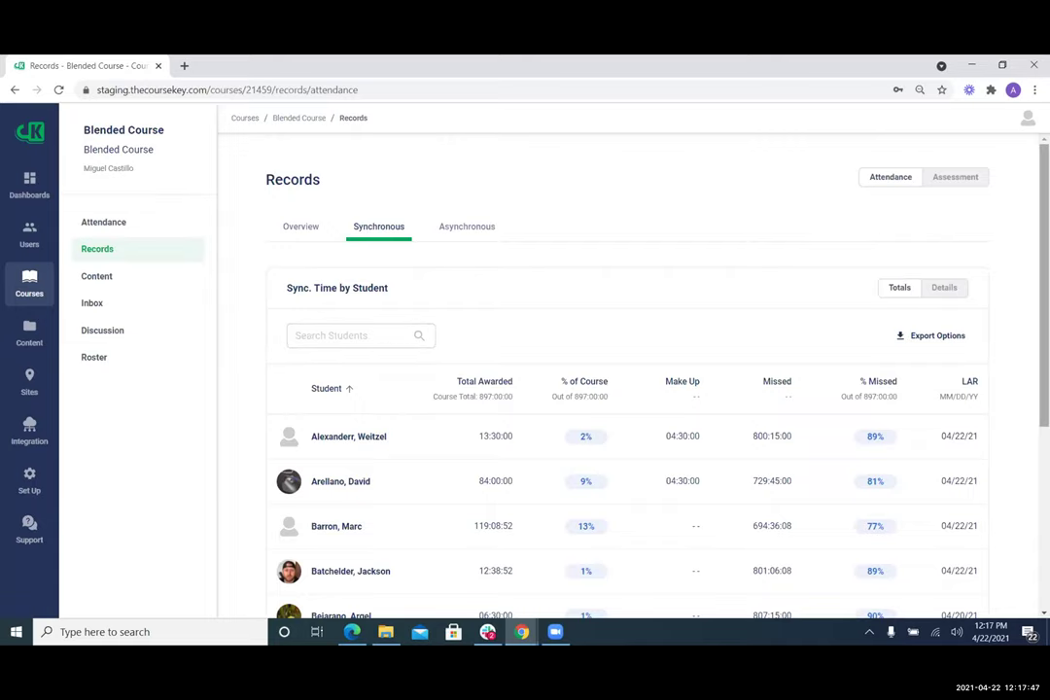
{"action": "scroll", "coordinate": [934, 282], "scroll_direction": "down", "scroll_amount": 1}
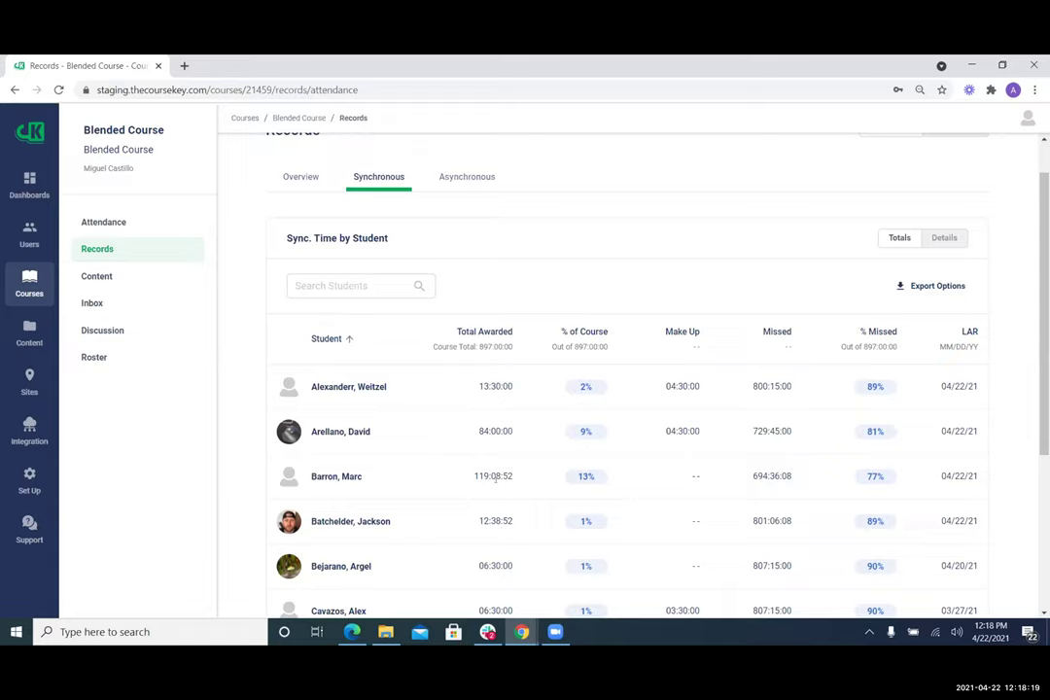
{"action": "double_click", "coordinate": [495, 386]}
{"action": "left_click", "coordinate": [587, 386]}
Step: Switch the Sync. Time by Student table to Details and examine the daily entries for each student
{"action": "left_click", "coordinate": [945, 237]}
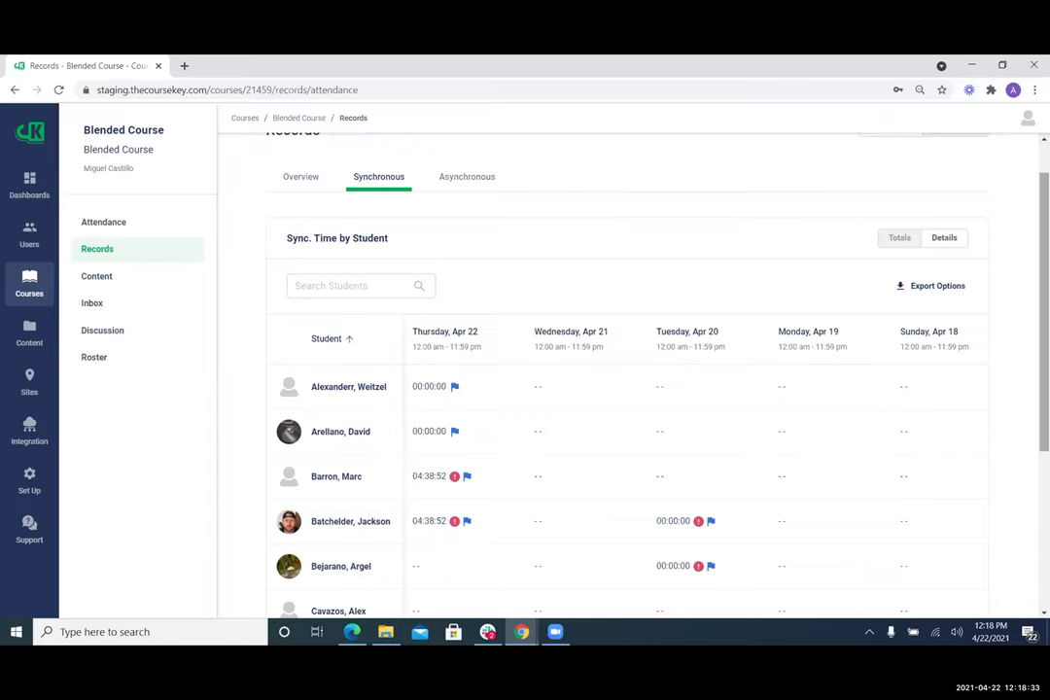
{"action": "scroll", "coordinate": [627, 389], "scroll_direction": "down", "scroll_amount": 3}
{"action": "scroll", "coordinate": [627, 389], "scroll_direction": "up", "scroll_amount": 1}
{"action": "scroll", "coordinate": [557, 370], "scroll_direction": "up", "scroll_amount": 1}
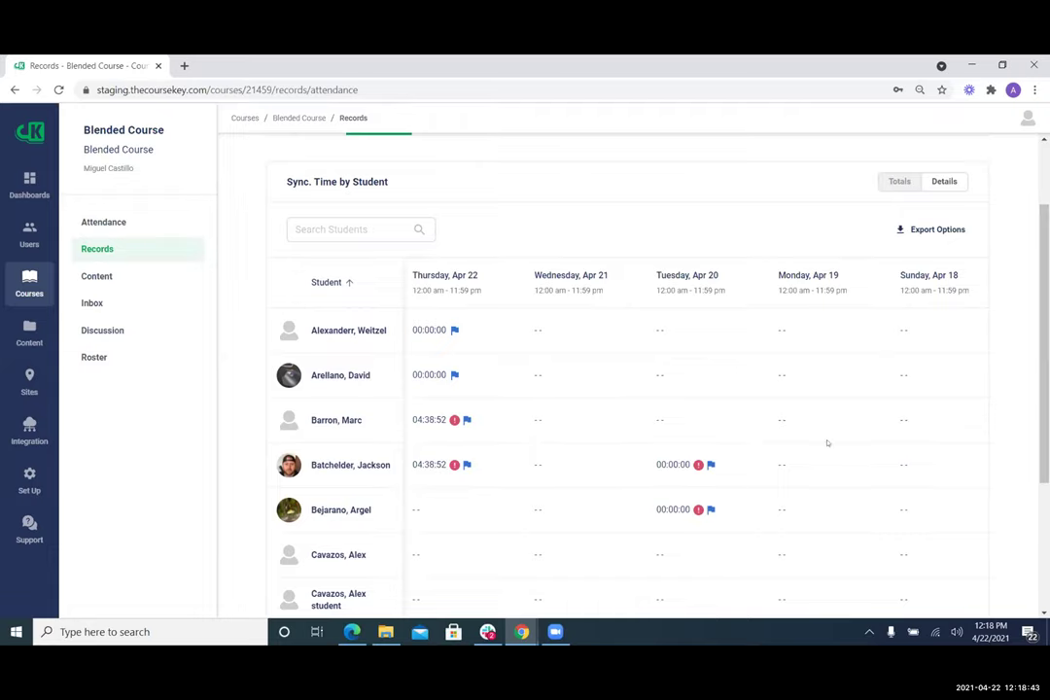
{"action": "scroll", "coordinate": [628, 370], "scroll_direction": "down", "scroll_amount": 3}
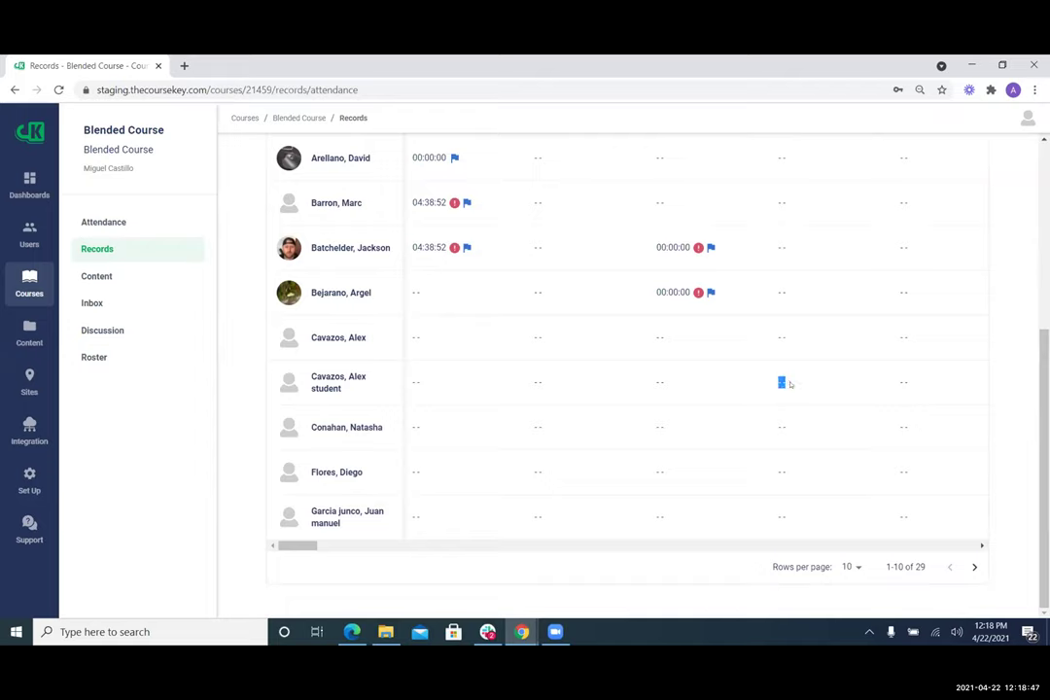
Step: Inspect the alert and flag icons beside the students' daily times in the synchronous Details table
{"action": "scroll", "coordinate": [880, 340], "scroll_direction": "up", "scroll_amount": 3}
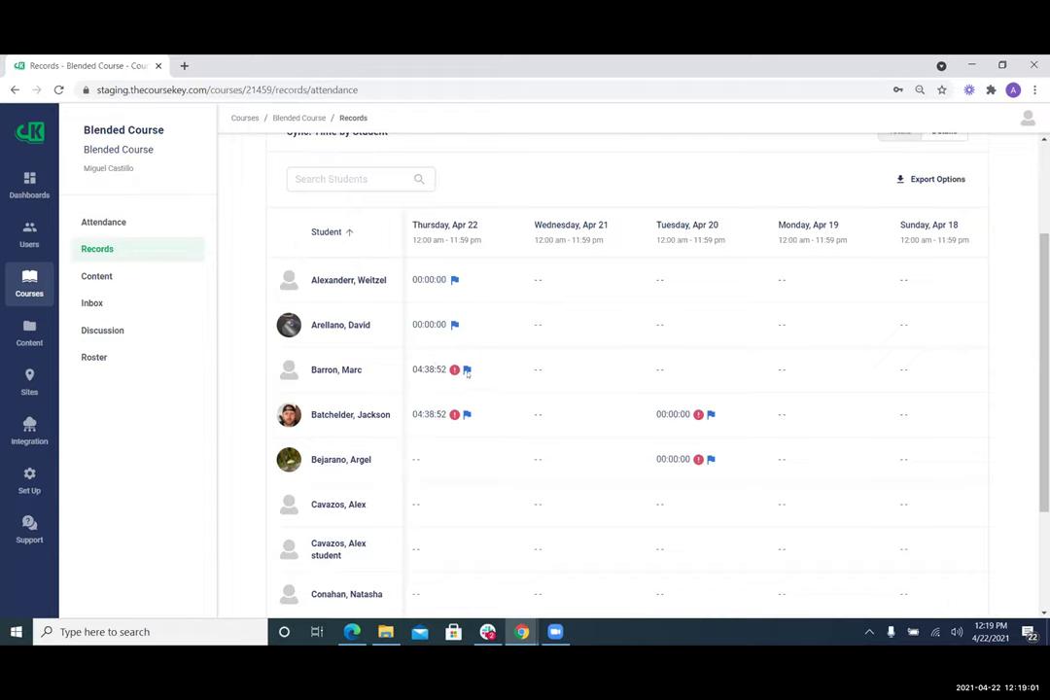
{"action": "mouse_move", "coordinate": [468, 370]}
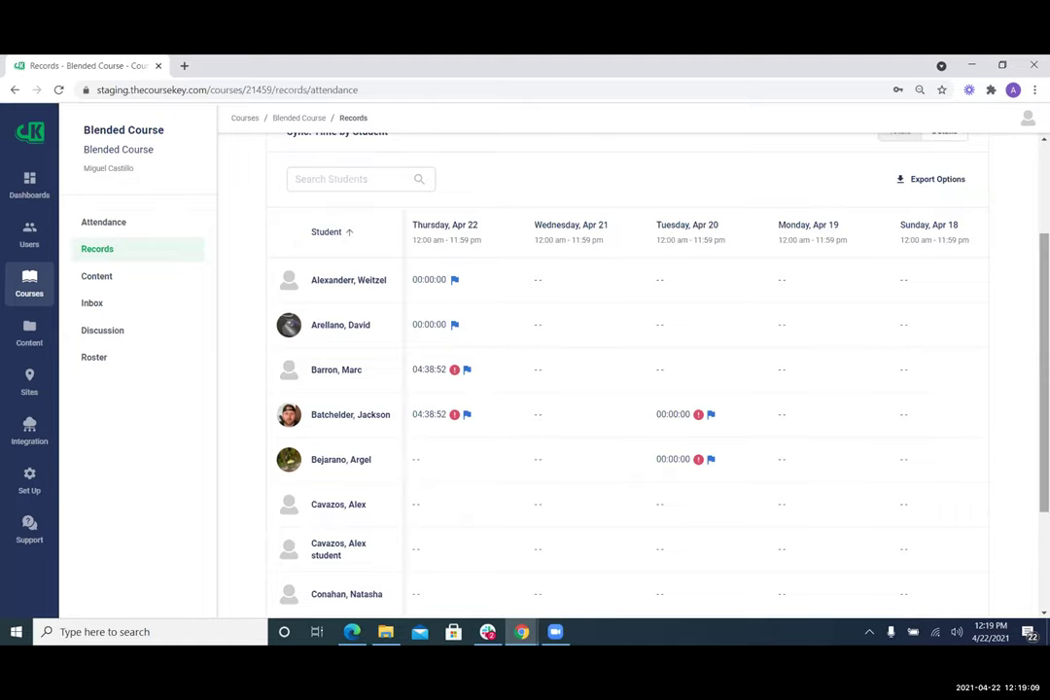
{"action": "scroll", "coordinate": [924, 179], "scroll_direction": "up", "scroll_amount": 3}
{"action": "scroll", "coordinate": [627, 370], "scroll_direction": "down", "scroll_amount": 5}
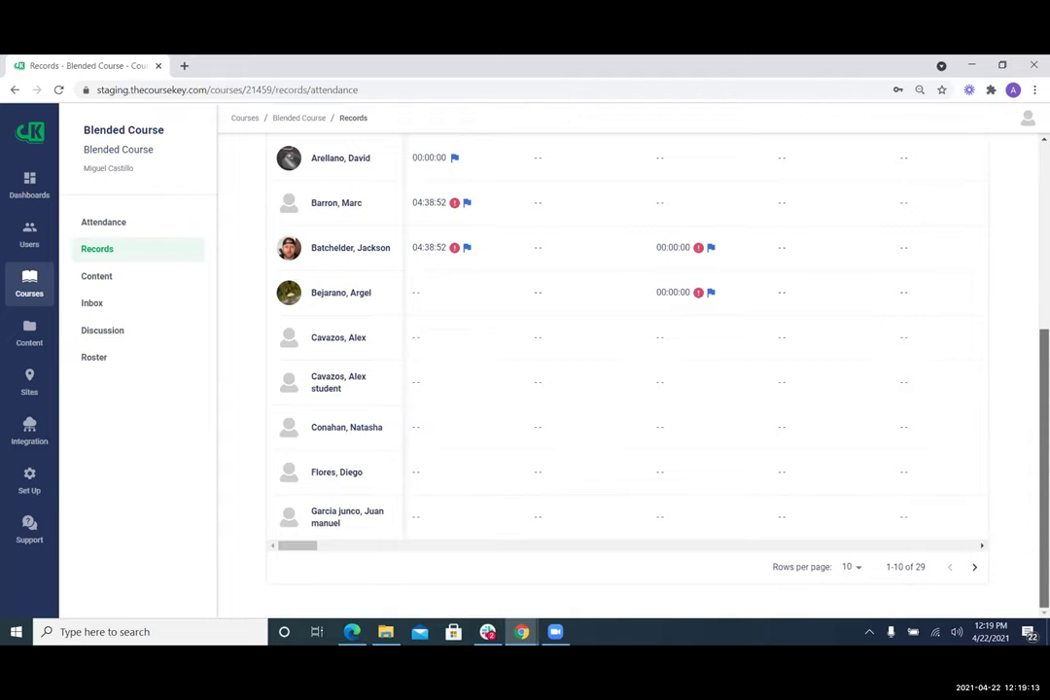
{"action": "scroll", "coordinate": [1028, 281], "scroll_direction": "up", "scroll_amount": 2}
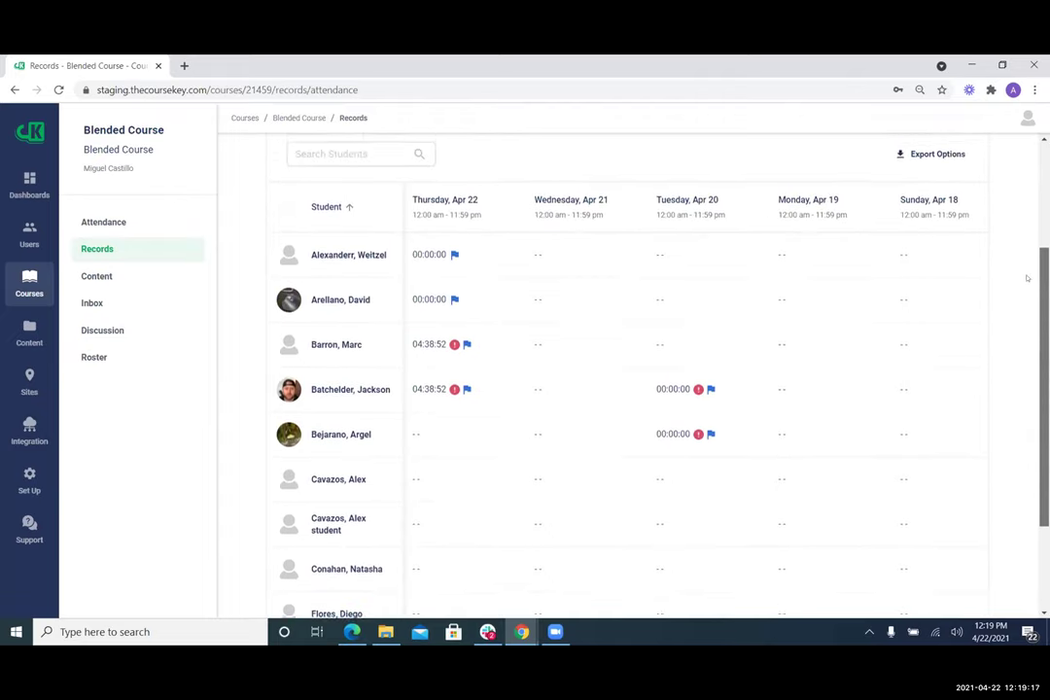
{"action": "scroll", "coordinate": [1017, 175], "scroll_direction": "up", "scroll_amount": 2}
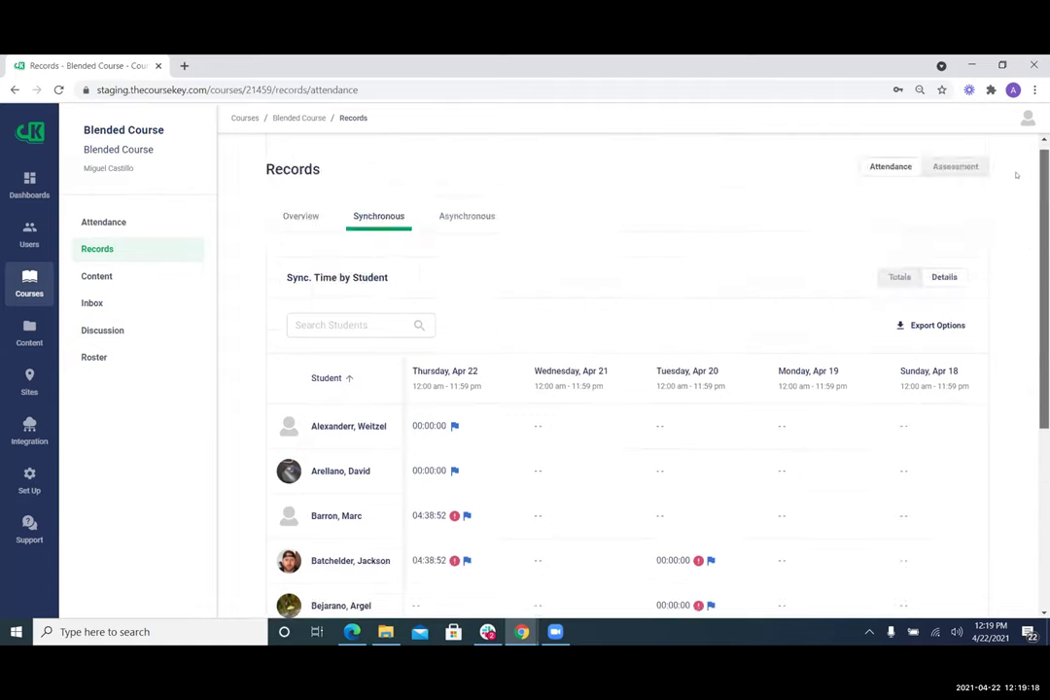
Step: Open the asynchronous attendance records and inspect the completion figures and due dates of individual activities in the Student Progress by Activity chart
{"action": "left_click", "coordinate": [449, 223]}
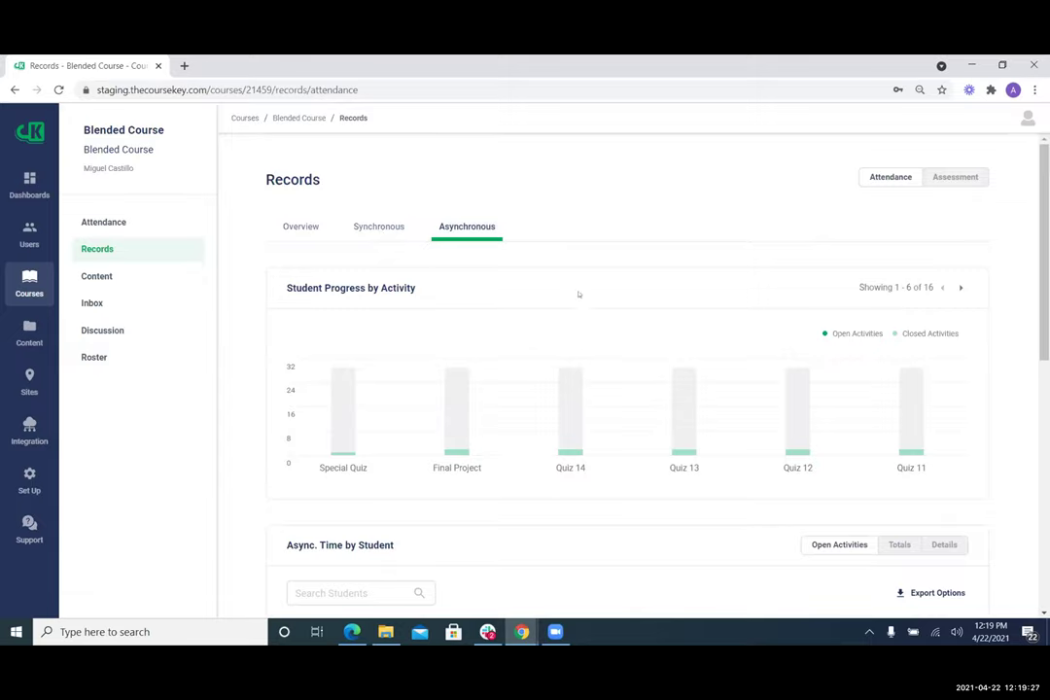
{"action": "scroll", "coordinate": [632, 370], "scroll_direction": "down", "scroll_amount": 1}
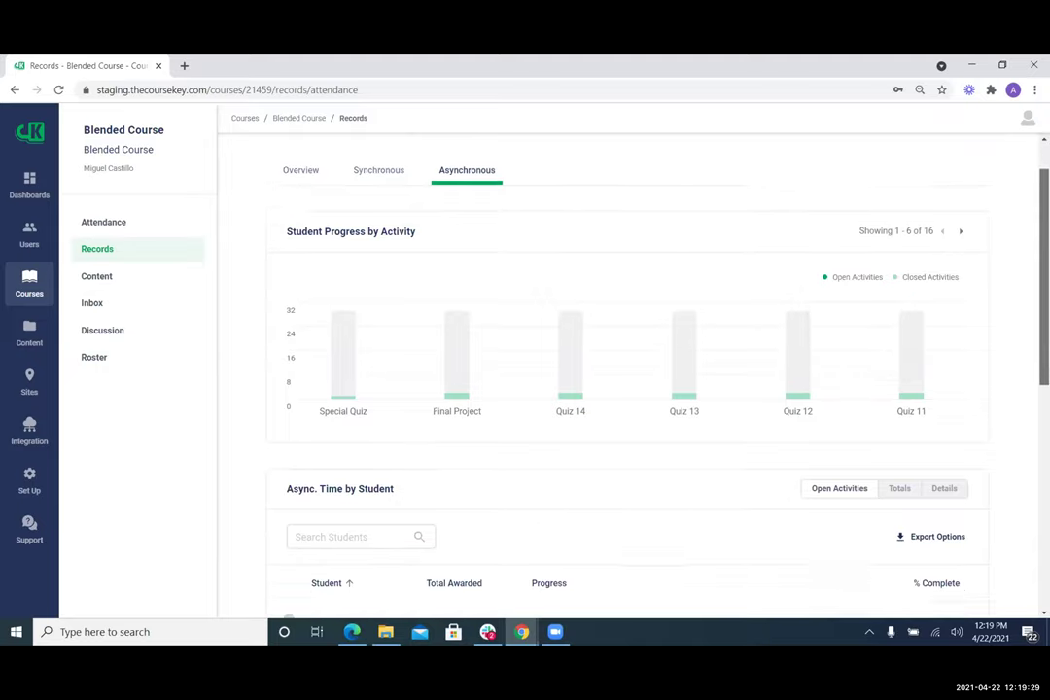
{"action": "scroll", "coordinate": [633, 369], "scroll_direction": "down", "scroll_amount": 1}
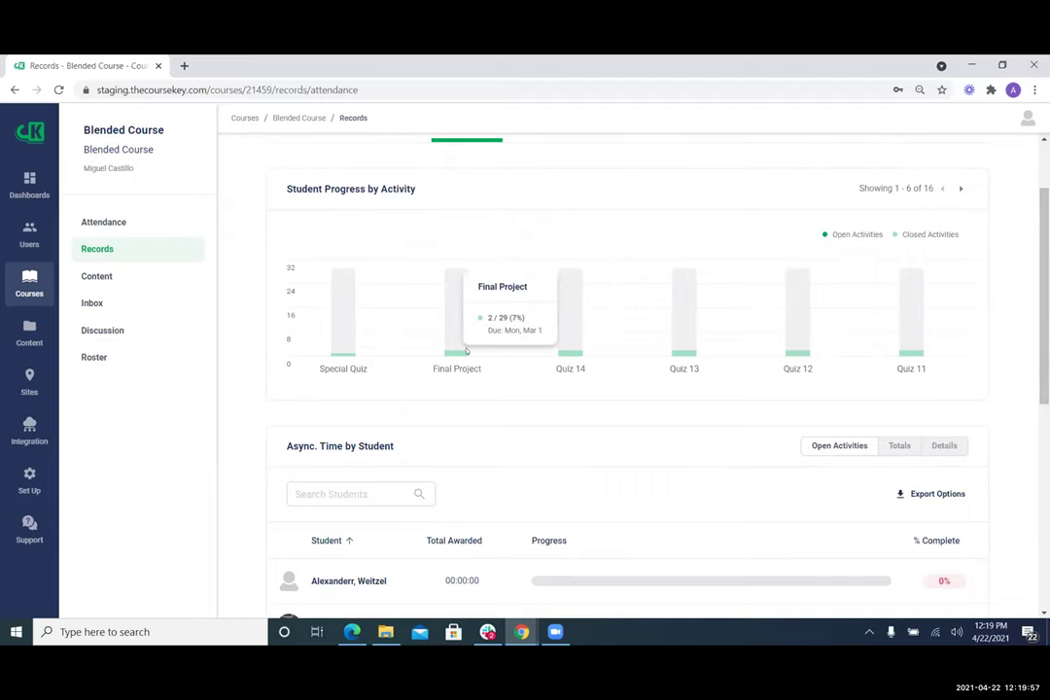
{"action": "mouse_move", "coordinate": [801, 332]}
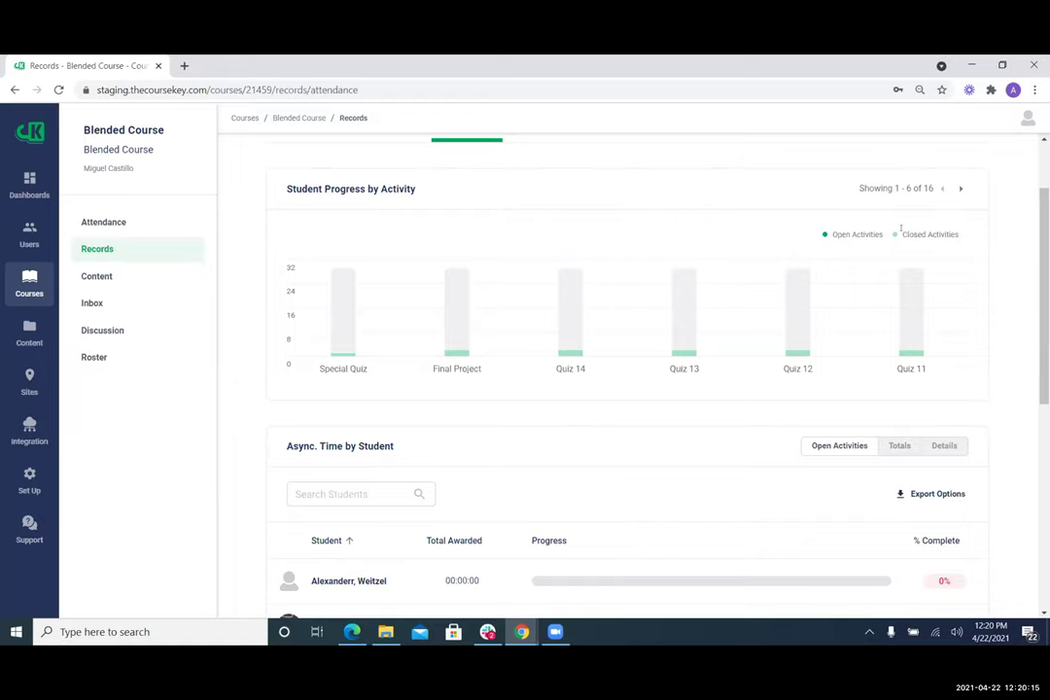
{"action": "mouse_move", "coordinate": [906, 352]}
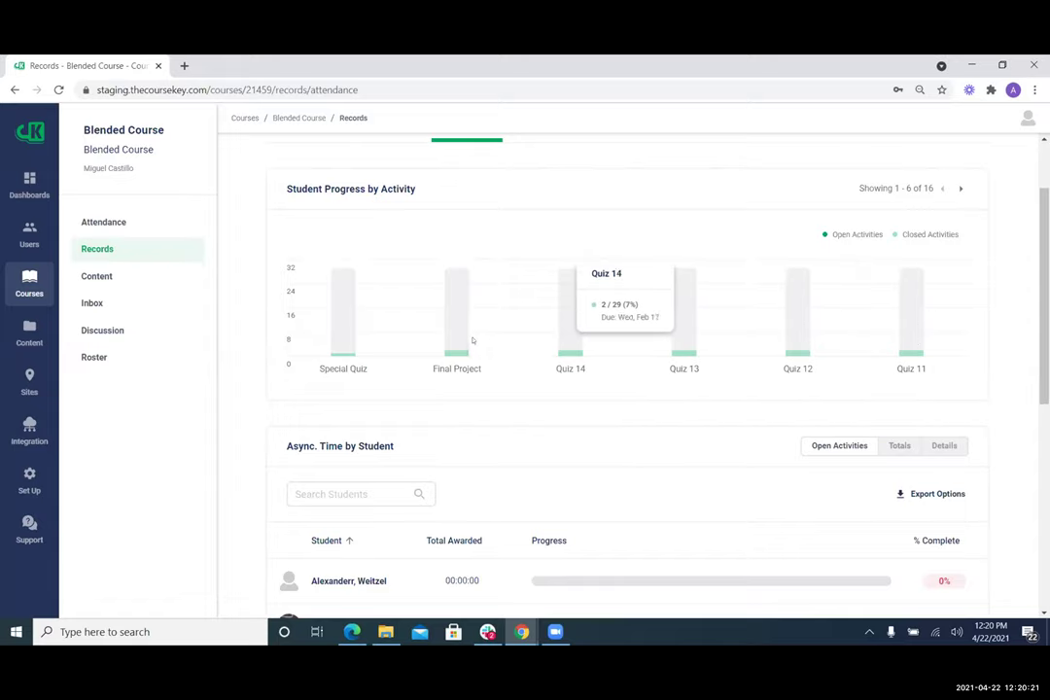
{"action": "mouse_move", "coordinate": [492, 341]}
{"action": "mouse_move", "coordinate": [358, 330]}
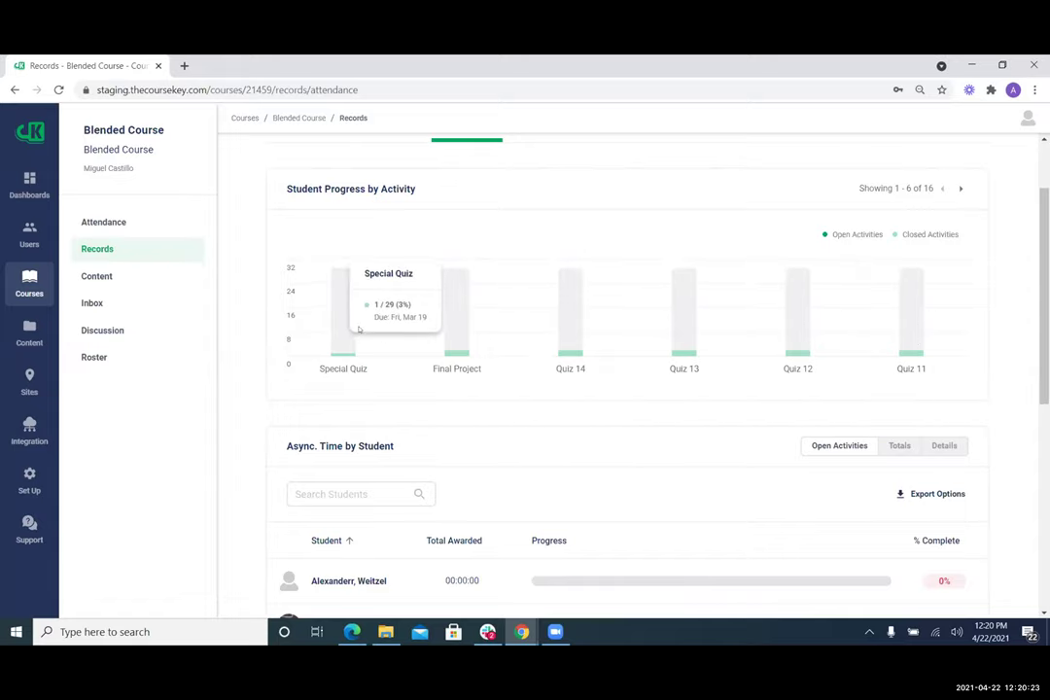
{"action": "mouse_move", "coordinate": [570, 271]}
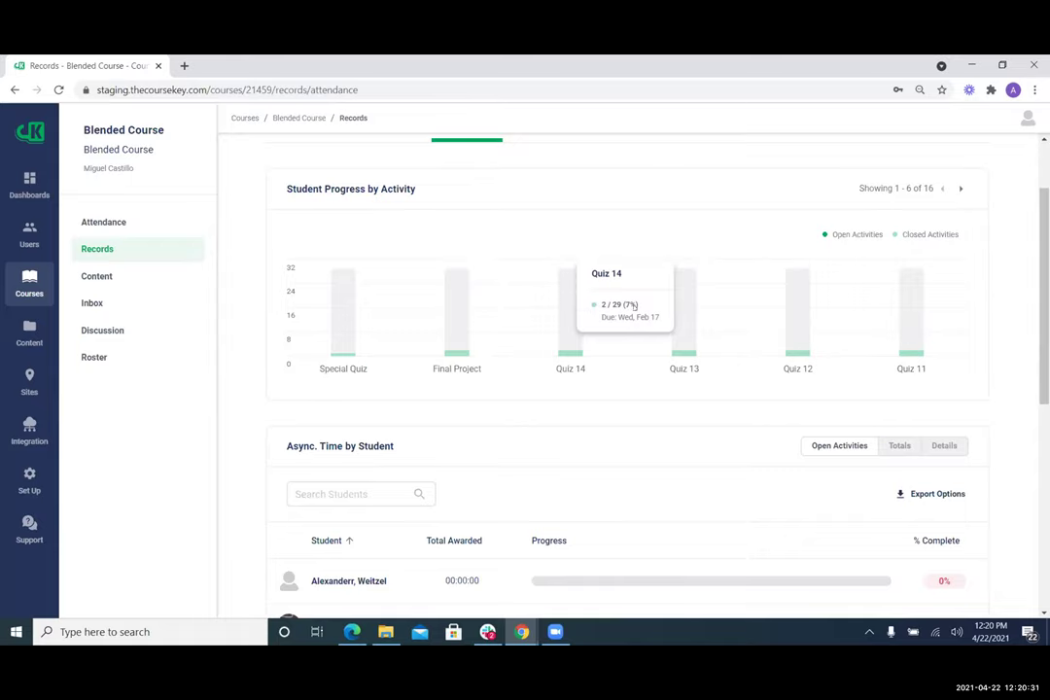
{"action": "mouse_move", "coordinate": [673, 312]}
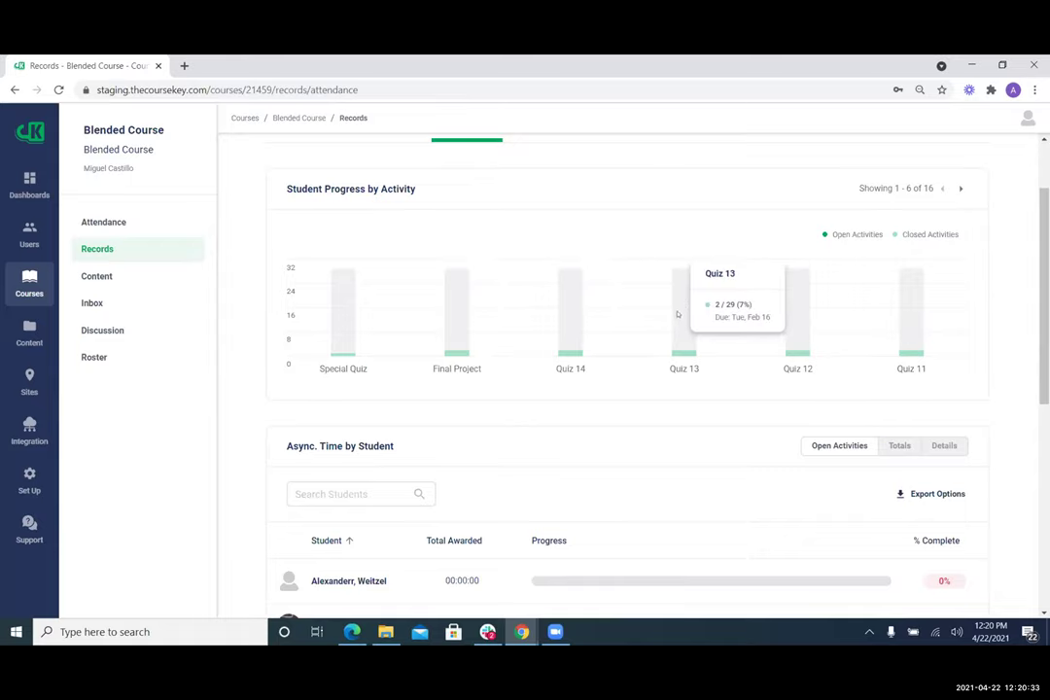
Step: Page the Student Progress by Activity chart to its last activities and back to the first, and dismiss the Slack notification
{"action": "double_click", "coordinate": [960, 186]}
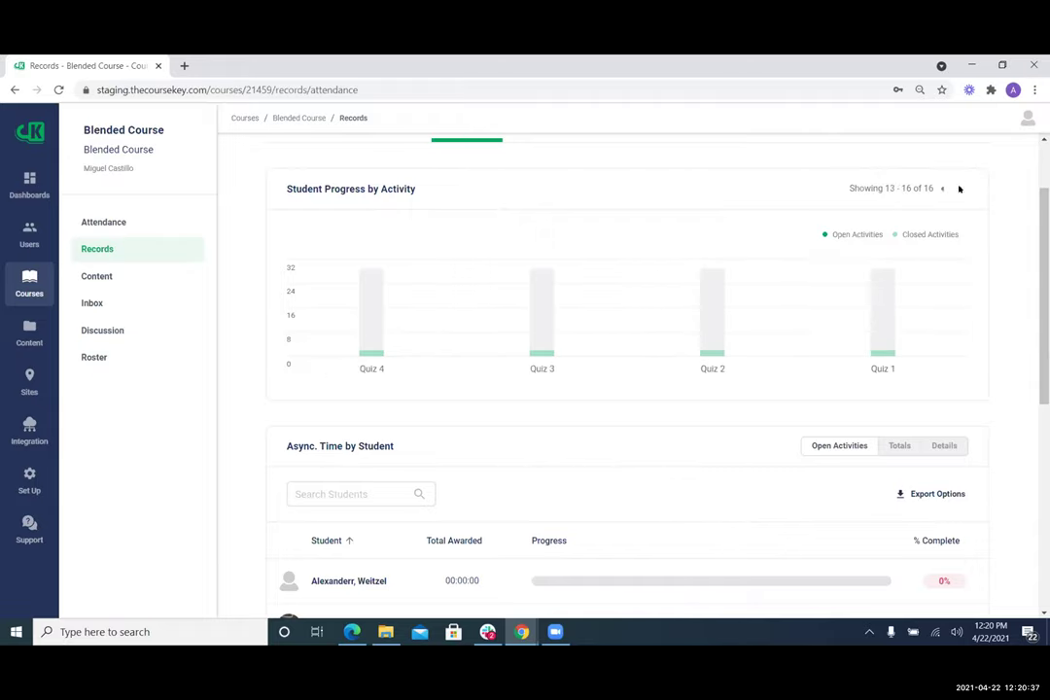
{"action": "left_click", "coordinate": [942, 190]}
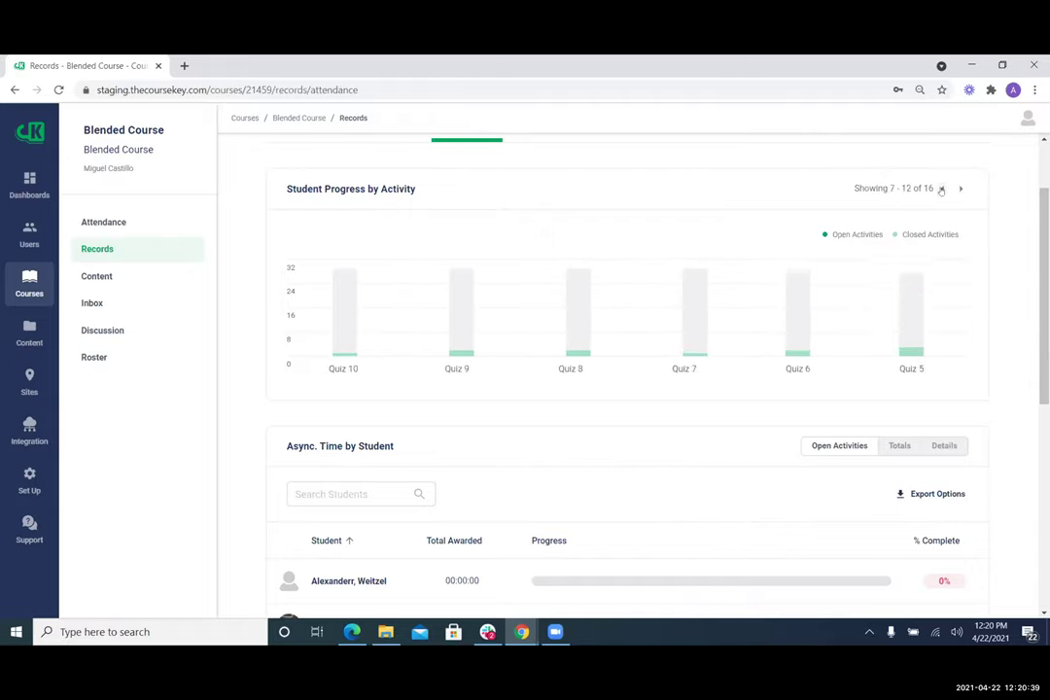
{"action": "left_click", "coordinate": [942, 190]}
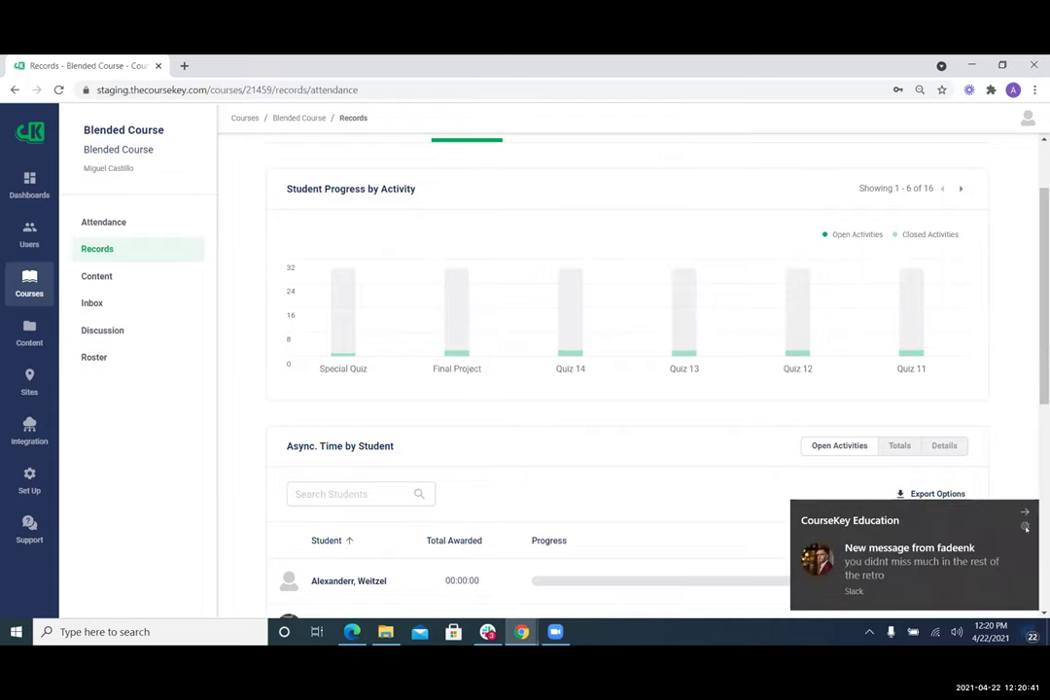
{"action": "left_click", "coordinate": [1025, 513]}
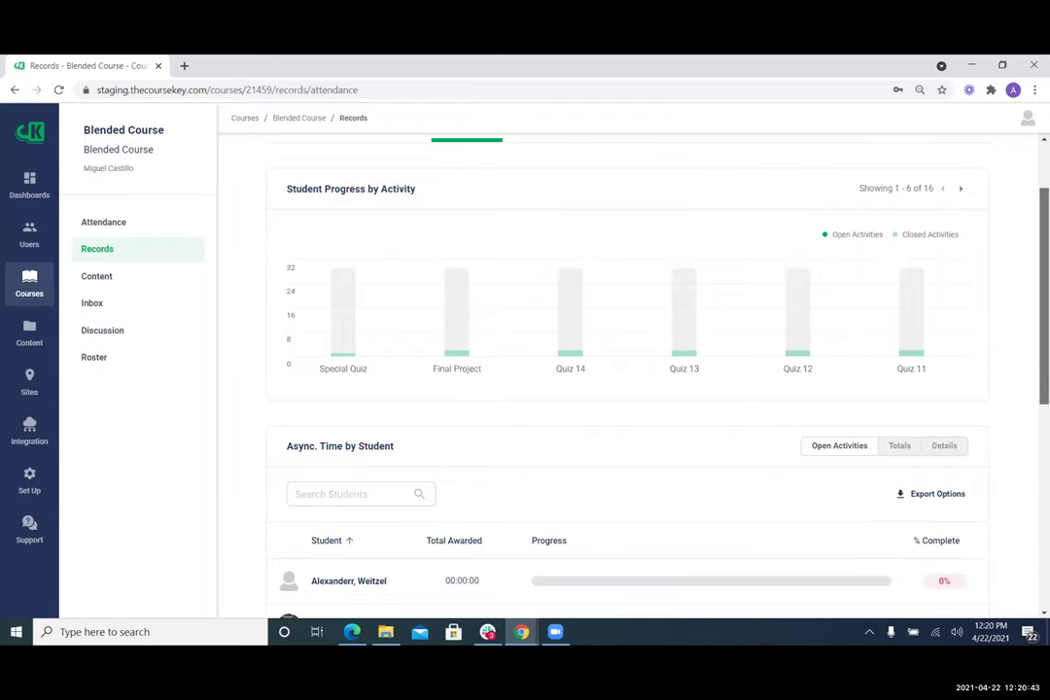
Step: Review each student's total awarded time, progress and percent complete for open activities in the Async. Time by Student table
{"action": "scroll", "coordinate": [1043, 311], "scroll_direction": "down", "scroll_amount": 1}
{"action": "scroll", "coordinate": [1043, 311], "scroll_direction": "down", "scroll_amount": 1}
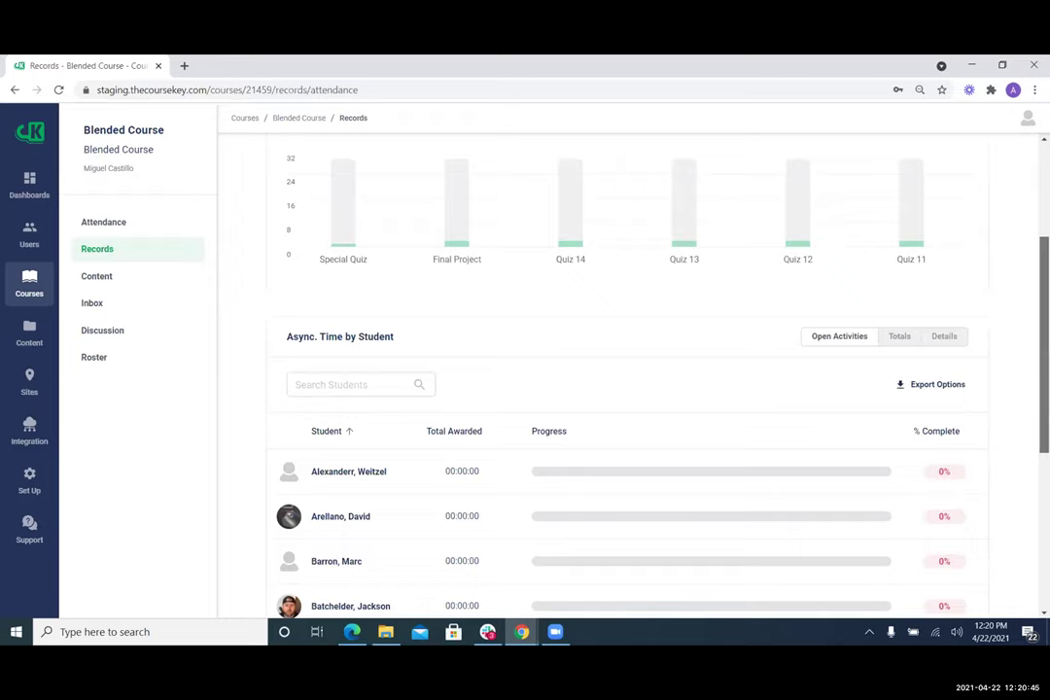
{"action": "scroll", "coordinate": [1043, 312], "scroll_direction": "down", "scroll_amount": 4}
{"action": "scroll", "coordinate": [861, 158], "scroll_direction": "up", "scroll_amount": 1}
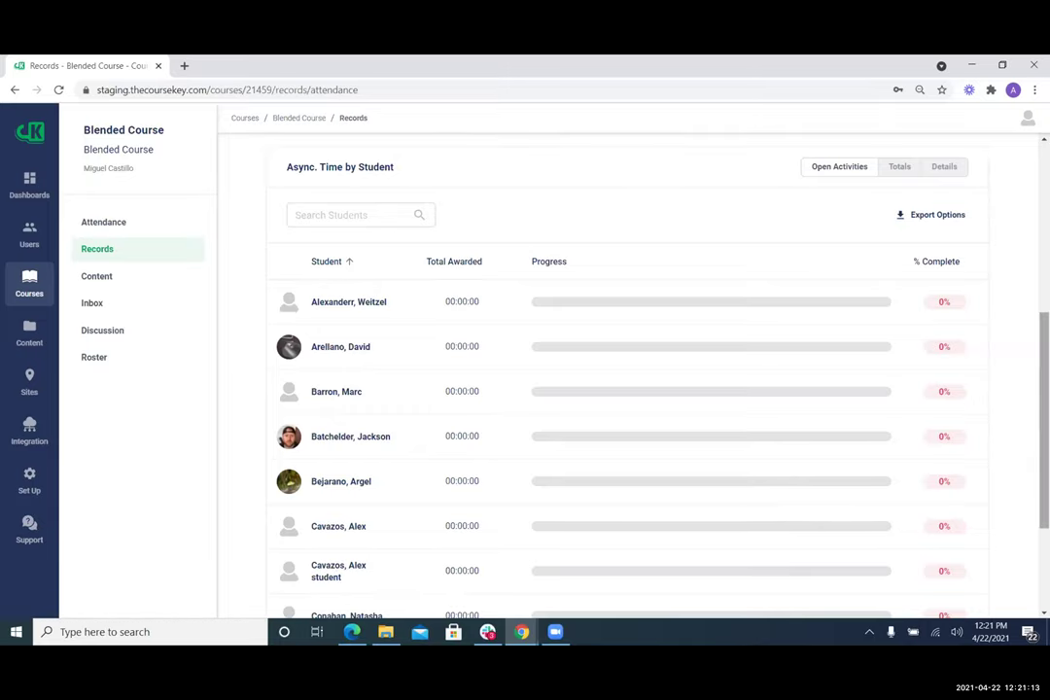
{"action": "scroll", "coordinate": [340, 576], "scroll_direction": "down", "scroll_amount": 3}
Step: View the Async. Time by Student table as Totals and as Details, checking individual students' times for Quiz 13 and Quiz 14
{"action": "scroll", "coordinate": [628, 370], "scroll_direction": "up", "scroll_amount": 5}
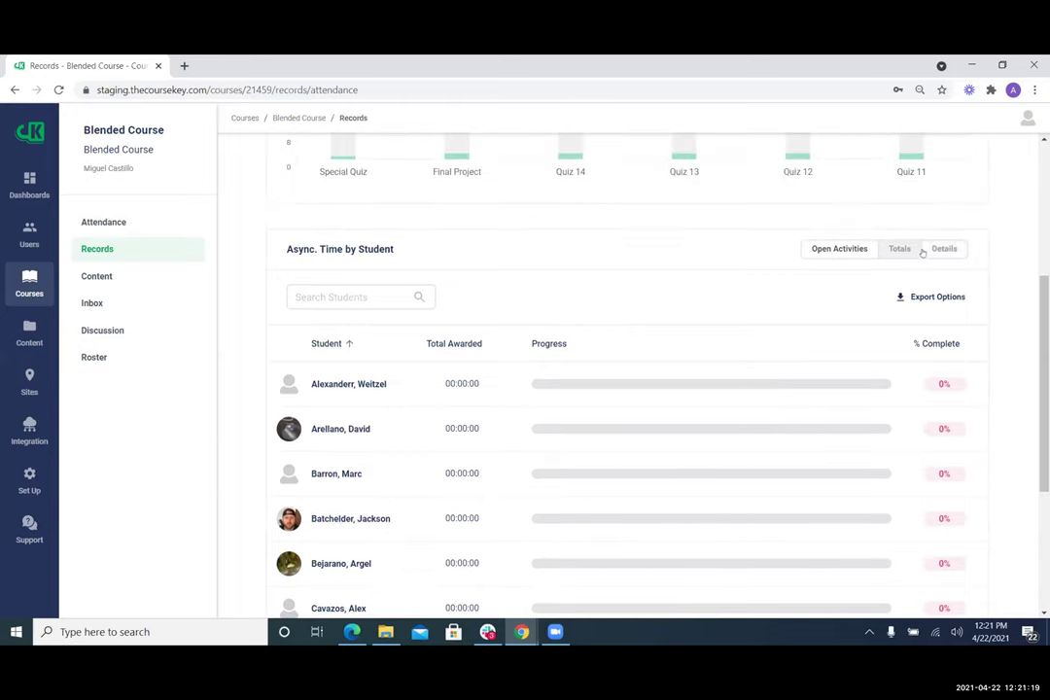
{"action": "left_click", "coordinate": [892, 245]}
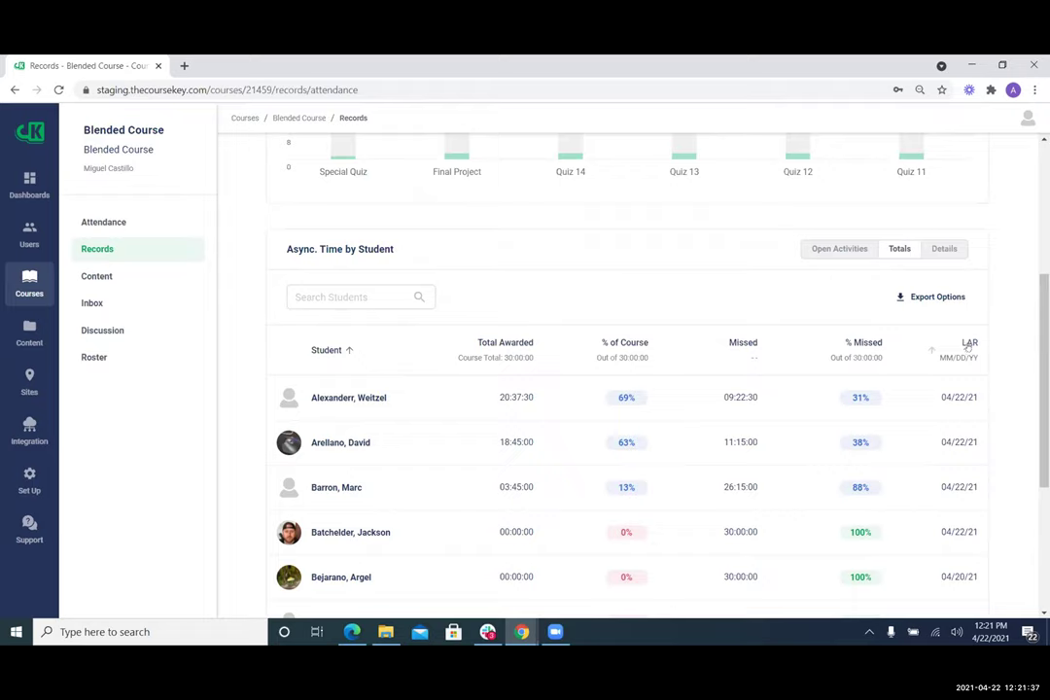
{"action": "left_click", "coordinate": [943, 251]}
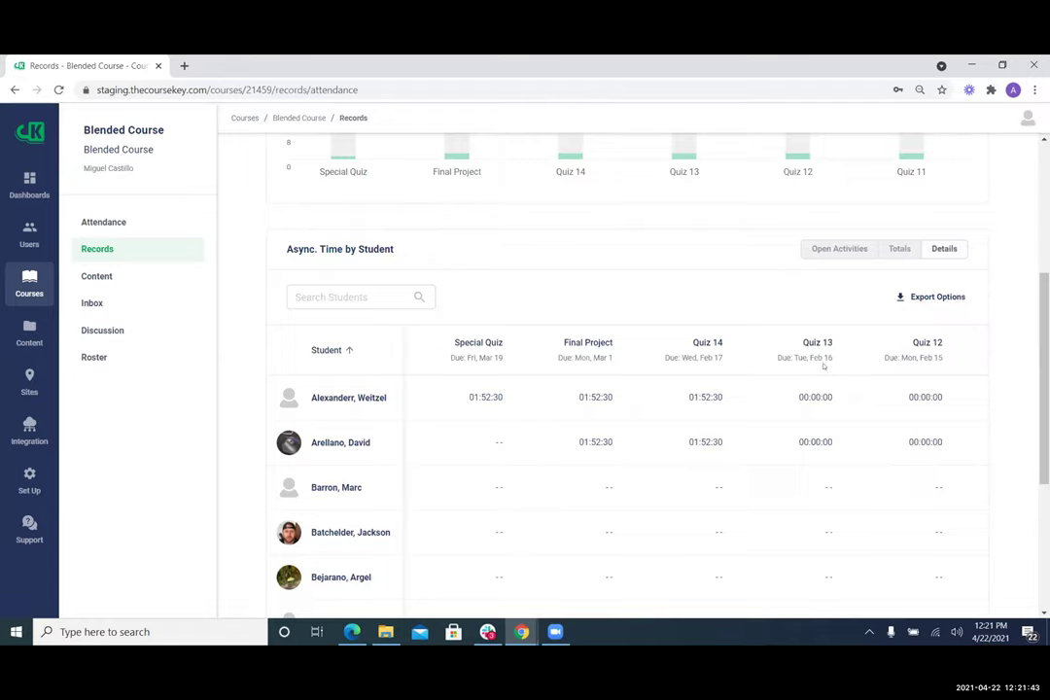
{"action": "triple_click", "coordinate": [813, 393]}
{"action": "left_click", "coordinate": [814, 392]}
{"action": "triple_click", "coordinate": [705, 440]}
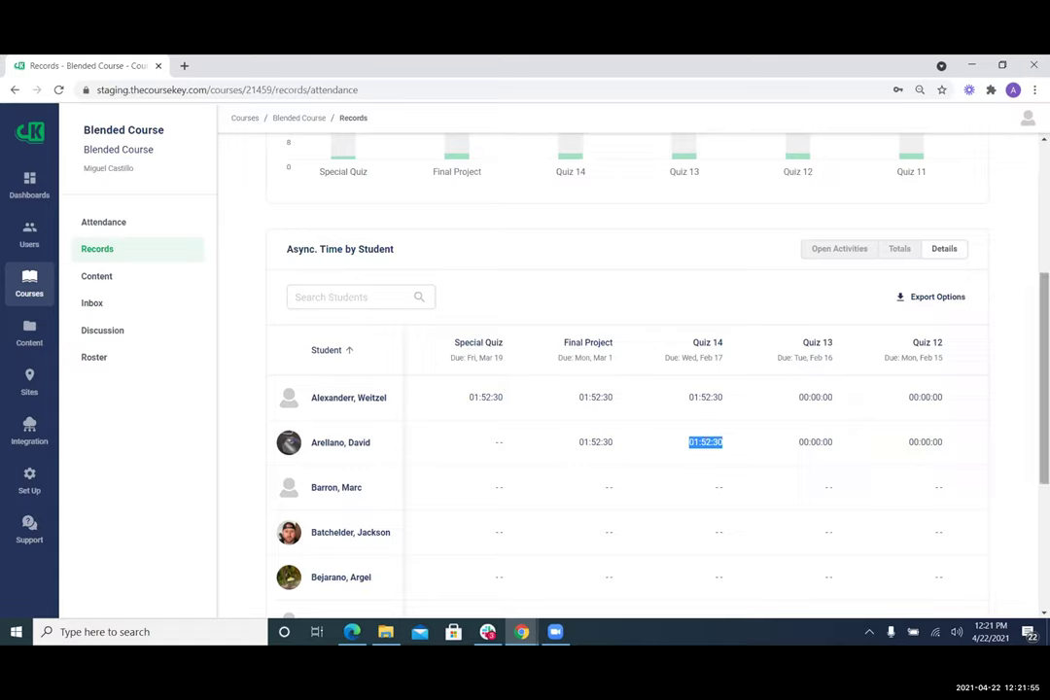
Step: Open the first student's attendance record and compare its Open Activities progress with its Course progress
{"action": "left_click", "coordinate": [349, 394]}
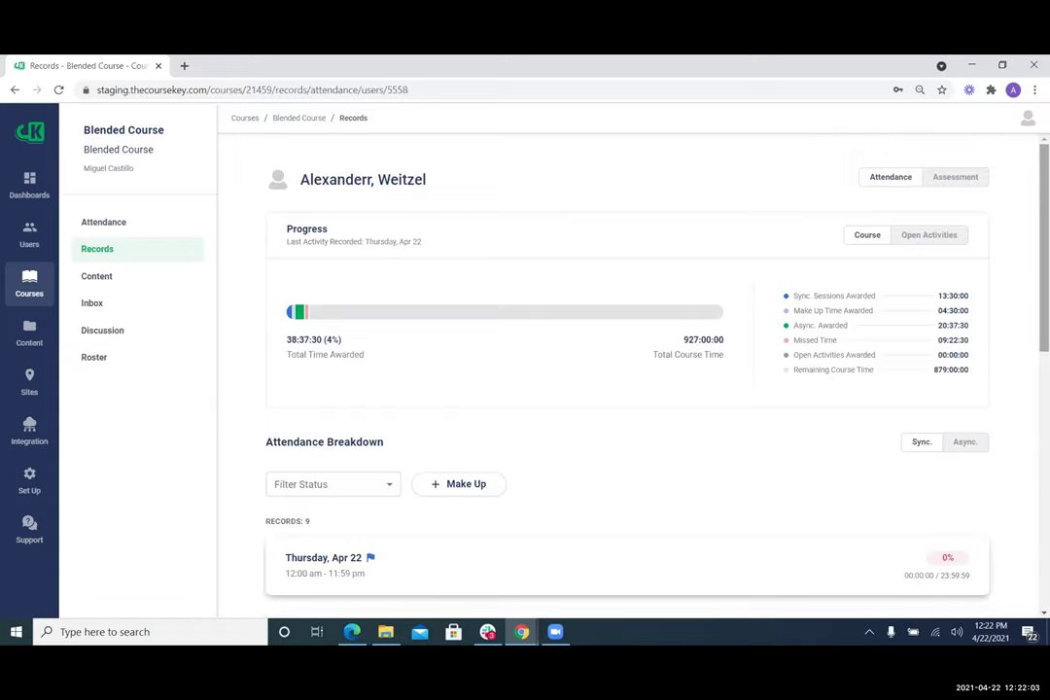
{"action": "left_click", "coordinate": [957, 236]}
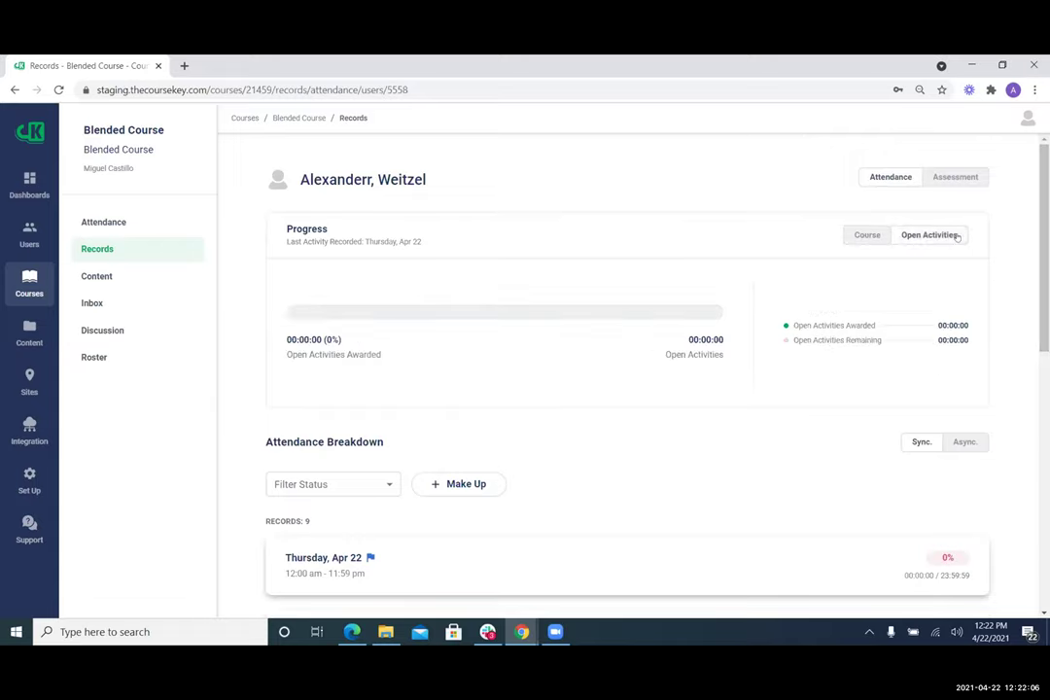
{"action": "left_click", "coordinate": [868, 235]}
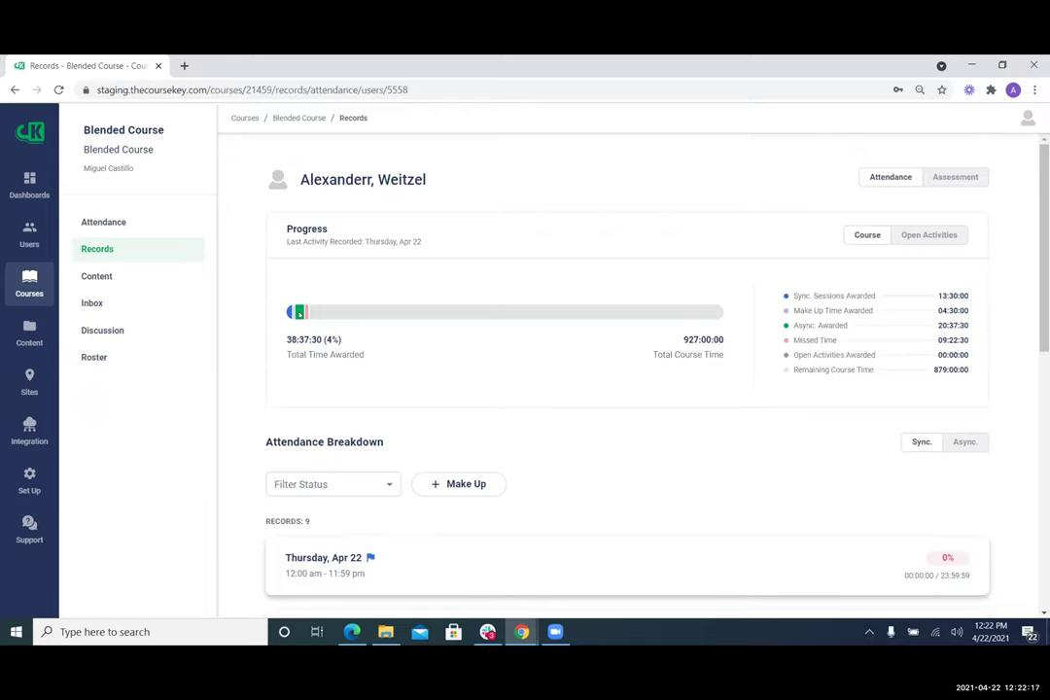
Step: Read through the student's course time breakdown, from Sync. Sessions Awarded down to Remaining Course Time
{"action": "triple_click", "coordinate": [830, 293]}
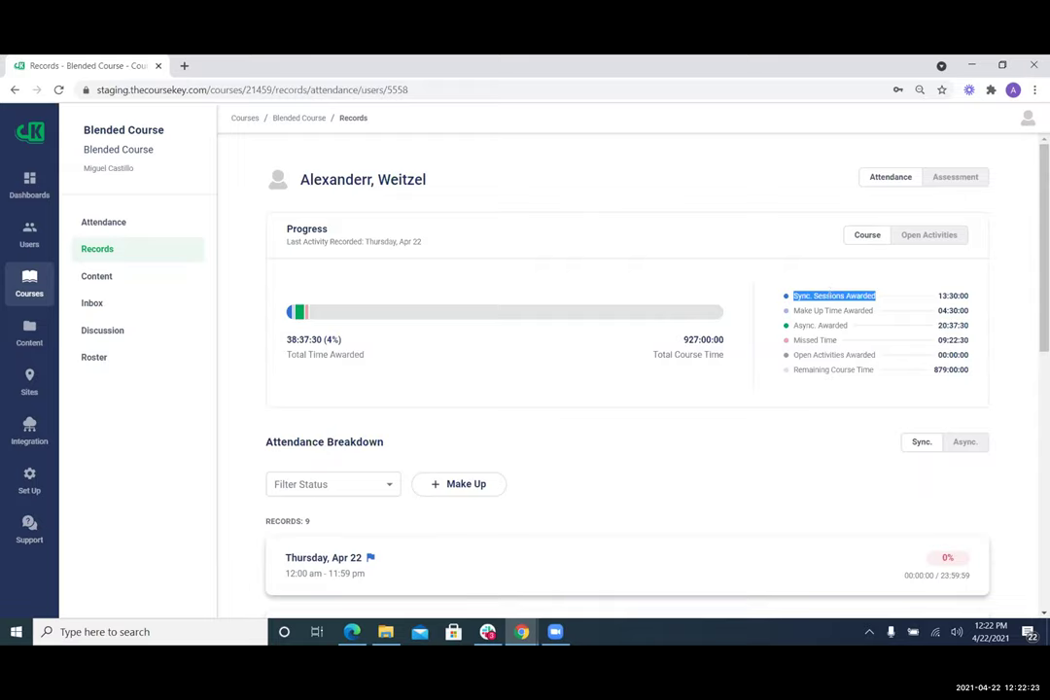
{"action": "triple_click", "coordinate": [822, 309]}
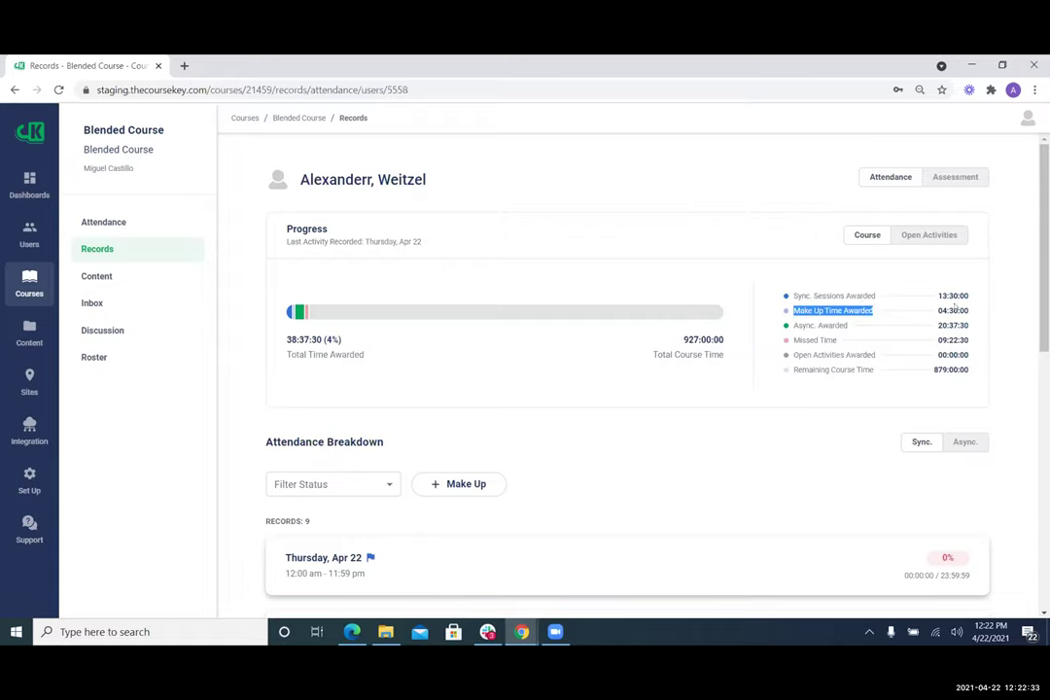
{"action": "left_click_drag", "start_coordinate": [793, 326], "coordinate": [848, 326]}
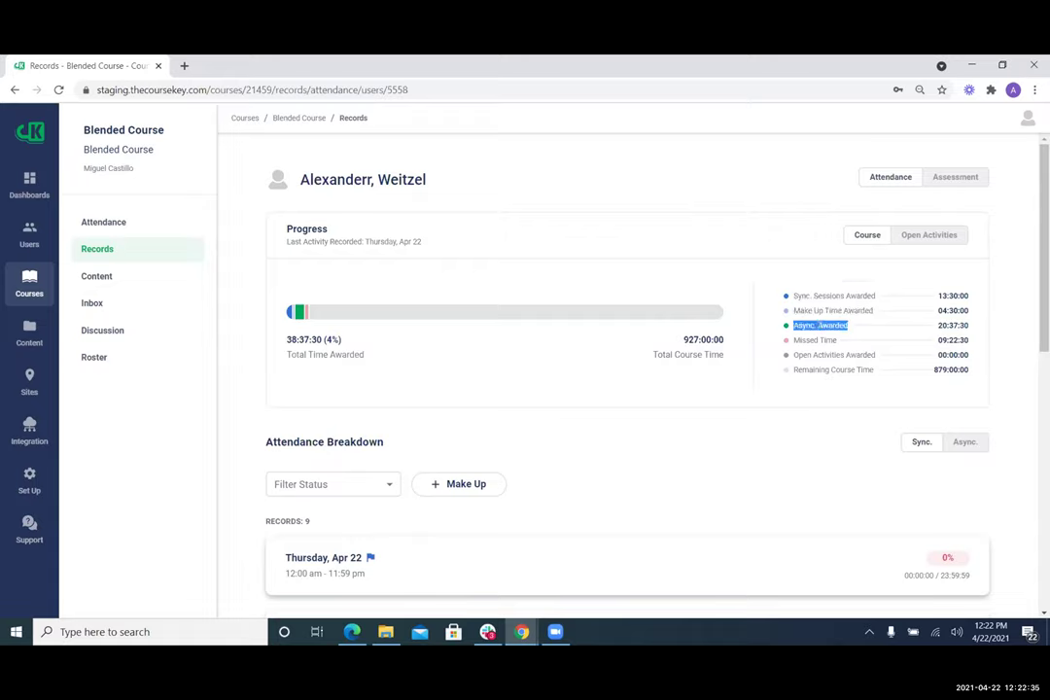
{"action": "left_click", "coordinate": [817, 349]}
{"action": "left_click_drag", "start_coordinate": [794, 355], "coordinate": [876, 355]}
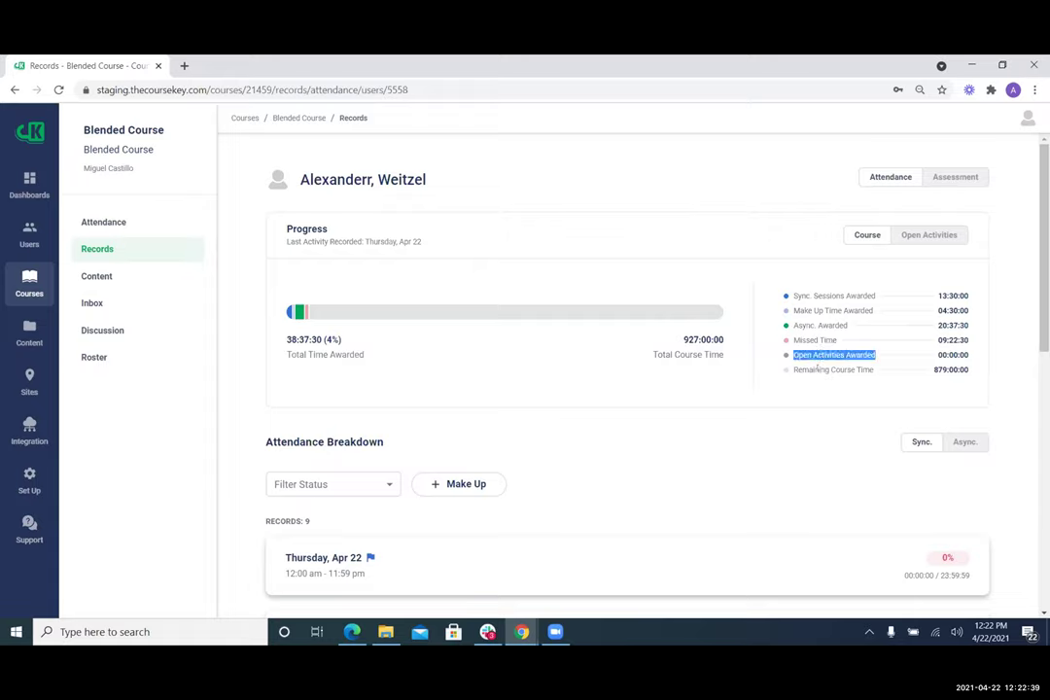
{"action": "left_click_drag", "start_coordinate": [794, 370], "coordinate": [874, 370]}
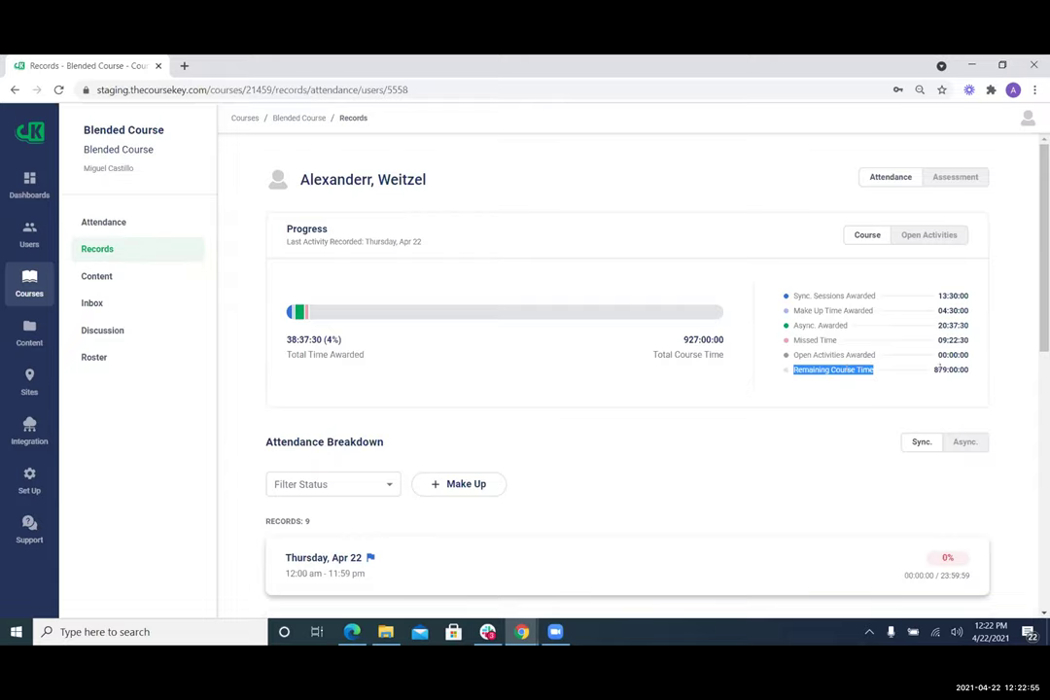
{"action": "left_click_drag", "start_coordinate": [935, 370], "coordinate": [970, 370]}
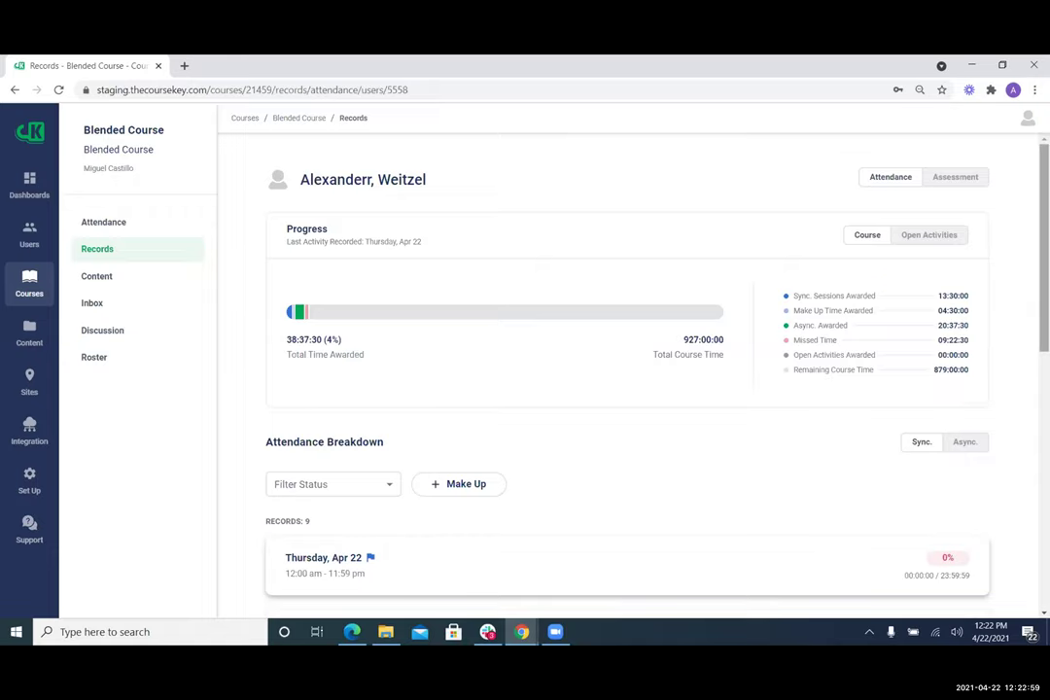
Step: Switch the student's Attendance Breakdown to Async. and review the completion dates, due dates and statuses of the activities
{"action": "scroll", "coordinate": [627, 389], "scroll_direction": "down", "scroll_amount": 2}
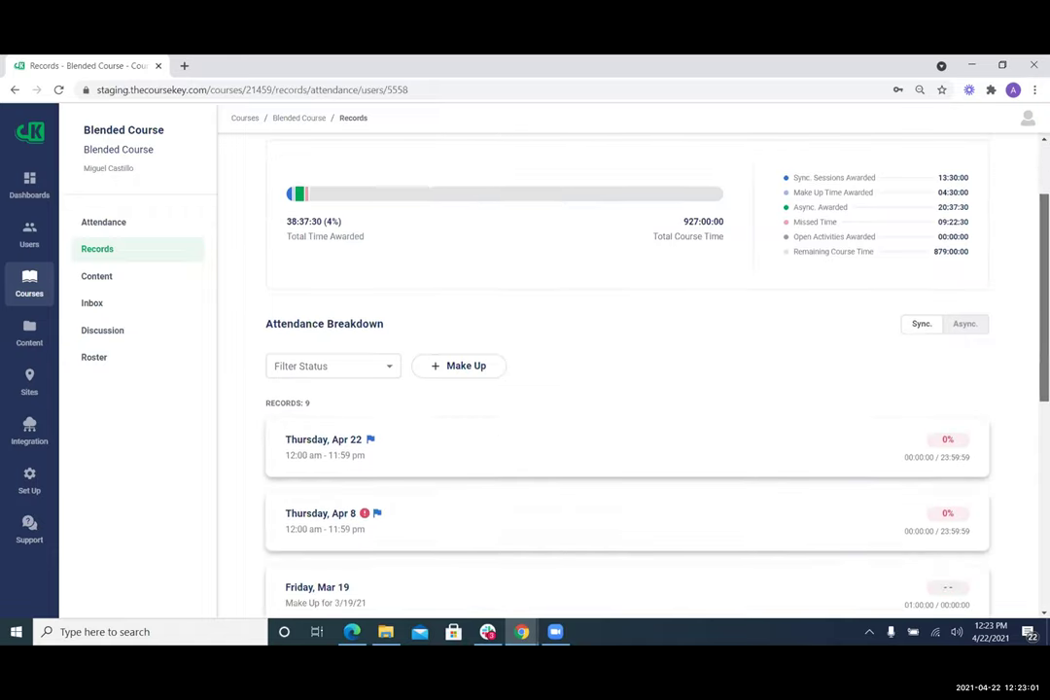
{"action": "scroll", "coordinate": [627, 389], "scroll_direction": "up", "scroll_amount": 1}
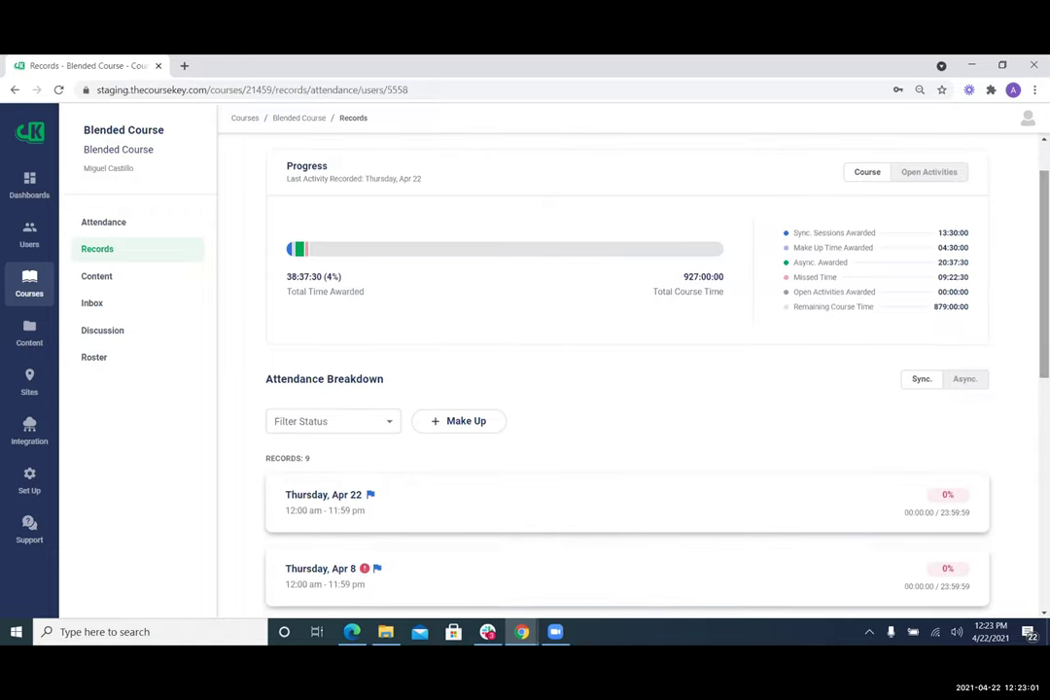
{"action": "left_click", "coordinate": [965, 379]}
{"action": "scroll", "coordinate": [627, 389], "scroll_direction": "down", "scroll_amount": 2}
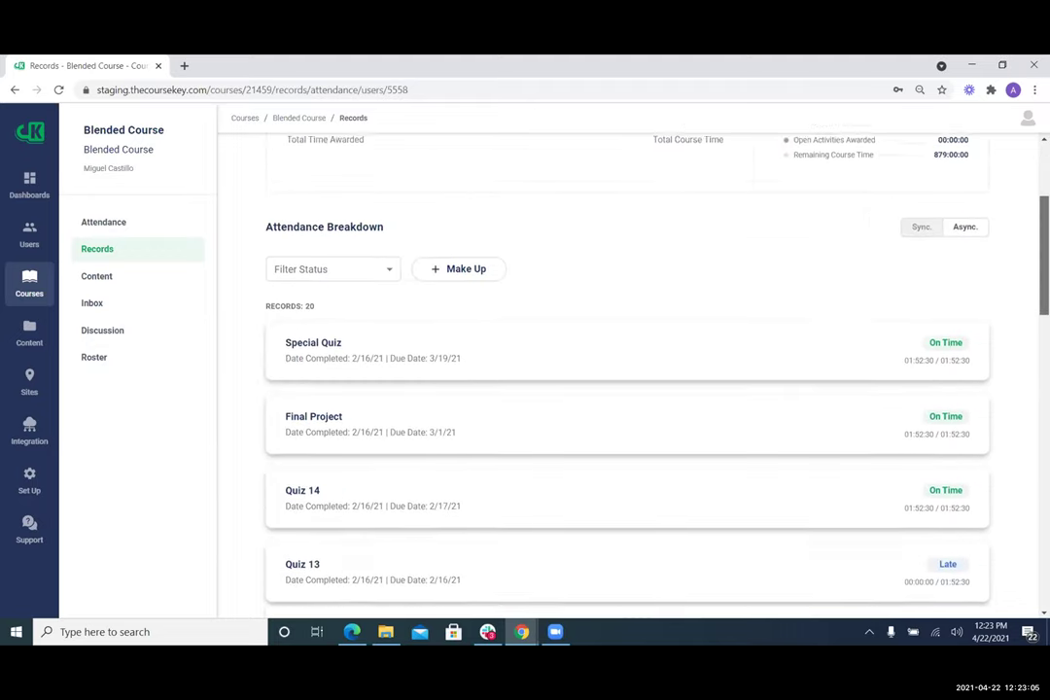
Step: Switch the Attendance Breakdown to Sync., open the Thursday, Apr 8 session, expand its check-in record for review, and return to the student's record
{"action": "left_click", "coordinate": [919, 215]}
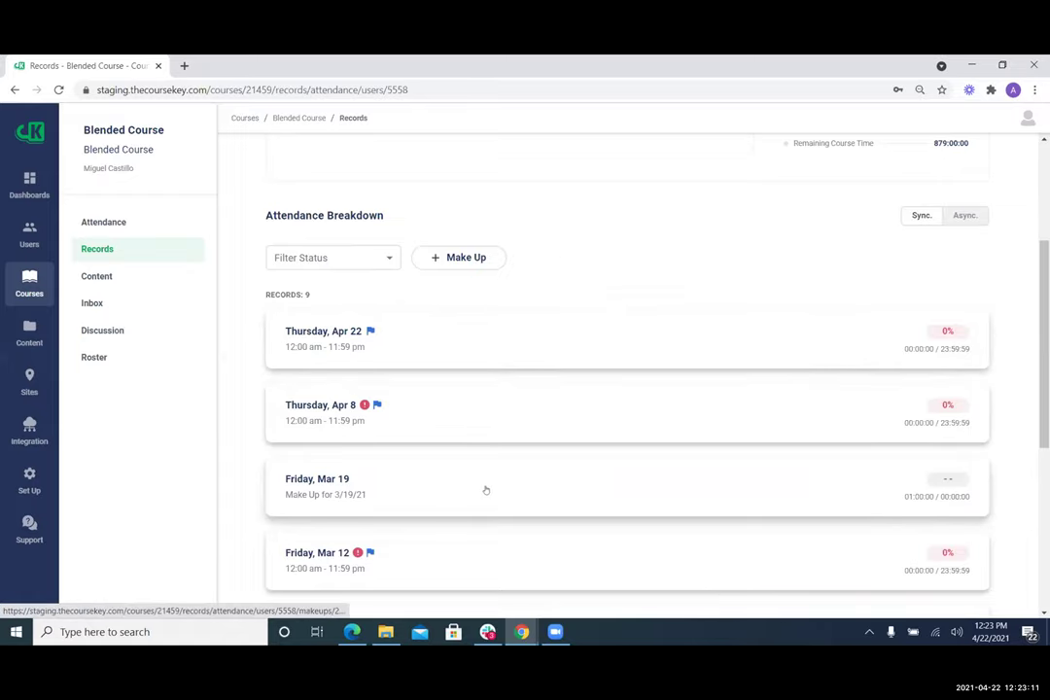
{"action": "left_click", "coordinate": [456, 415]}
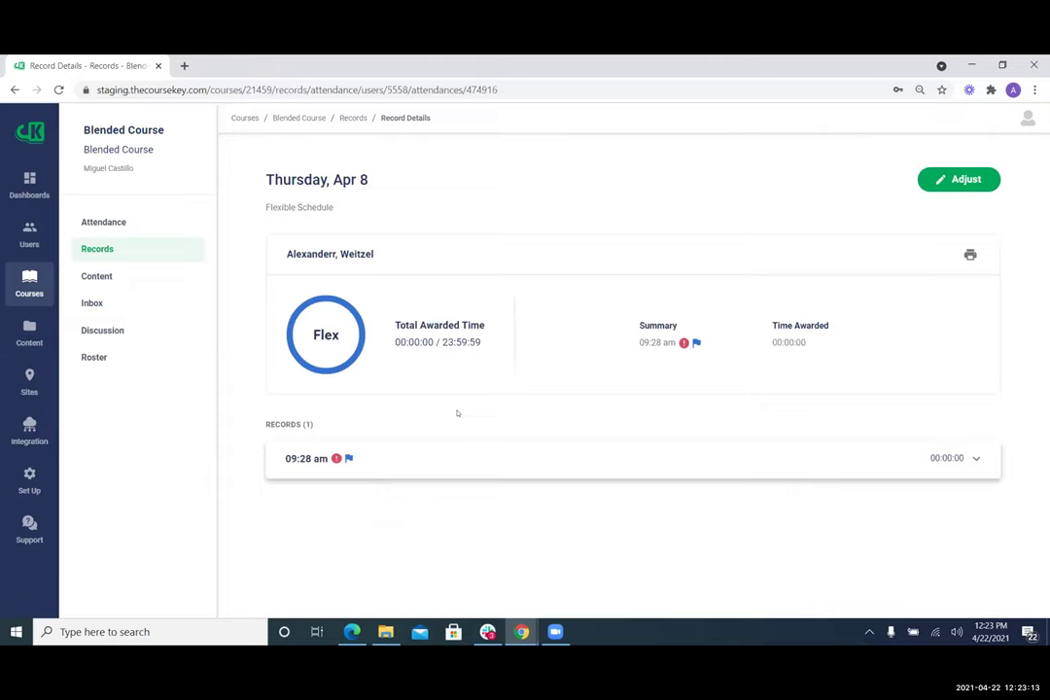
{"action": "left_click", "coordinate": [424, 475]}
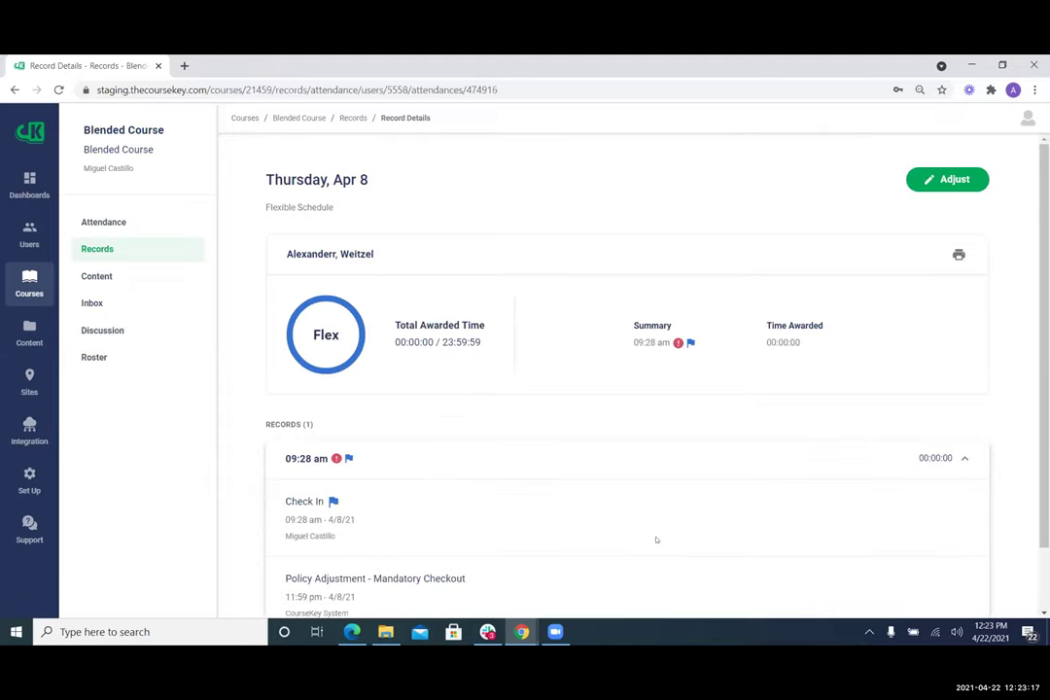
{"action": "scroll", "coordinate": [904, 251], "scroll_direction": "down", "scroll_amount": 1}
{"action": "scroll", "coordinate": [904, 250], "scroll_direction": "up", "scroll_amount": 1}
{"action": "left_click", "coordinate": [15, 89]}
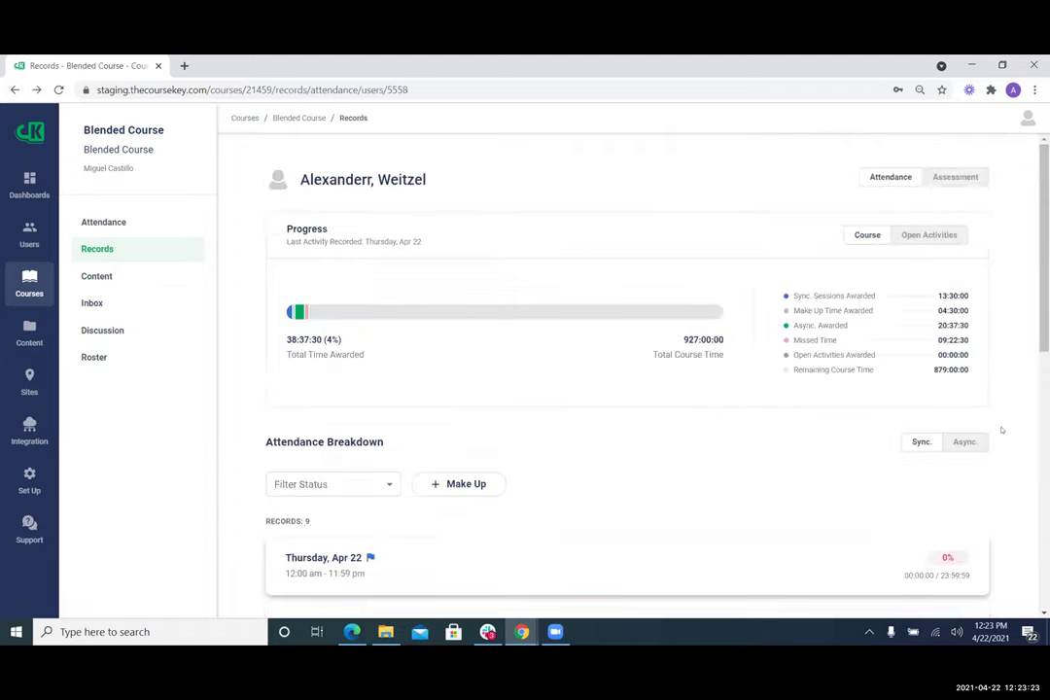
Step: In the Async. breakdown, open the Special Quiz record, check its submission time and awarded time, and return to the student's record
{"action": "scroll", "coordinate": [970, 322], "scroll_direction": "down", "scroll_amount": 2}
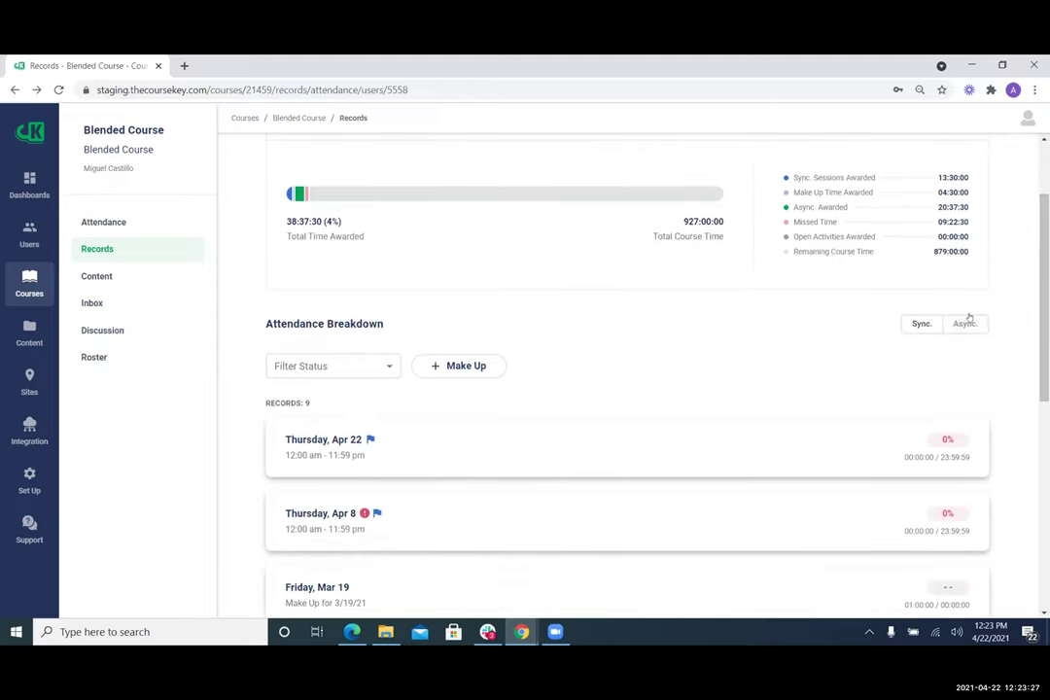
{"action": "left_click", "coordinate": [966, 323]}
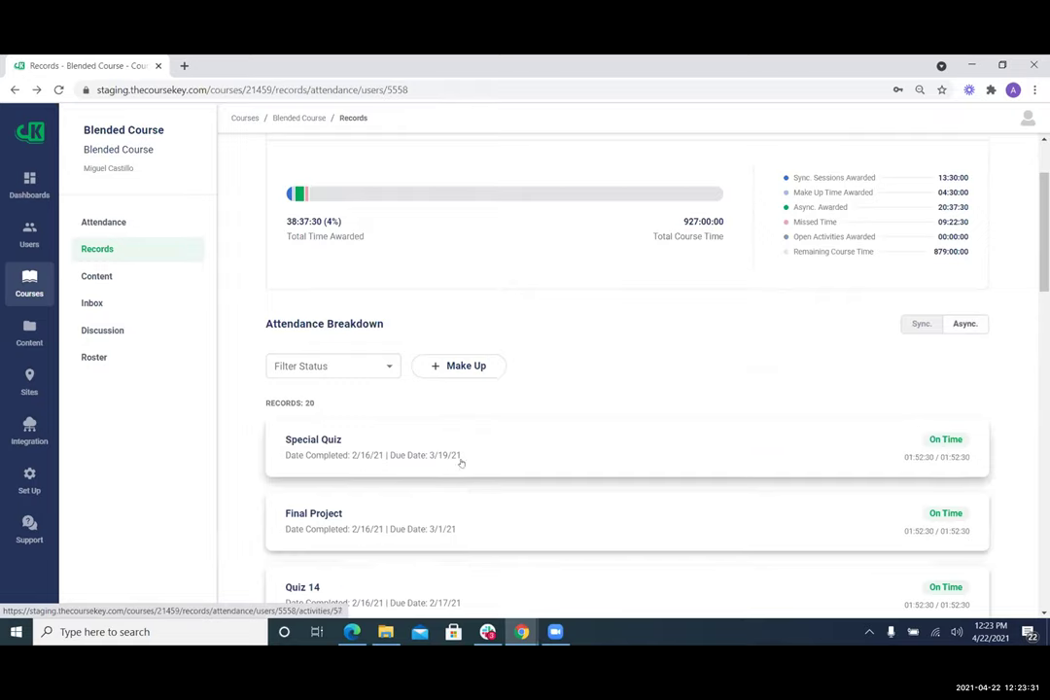
{"action": "left_click", "coordinate": [382, 463]}
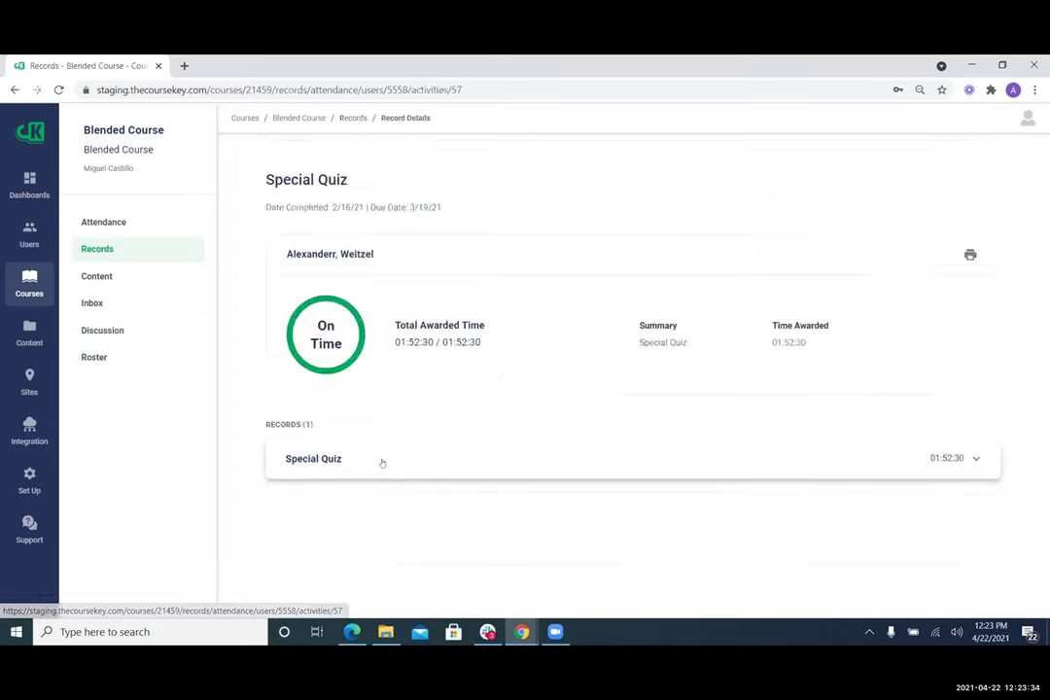
{"action": "left_click", "coordinate": [511, 460]}
{"action": "triple_click", "coordinate": [321, 519]}
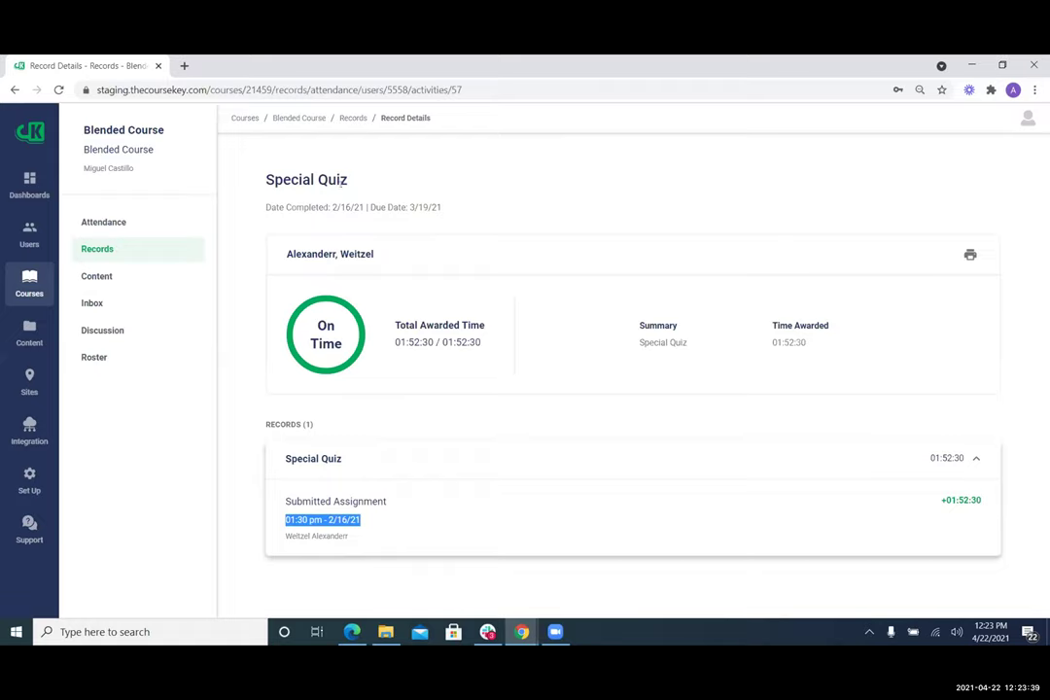
{"action": "triple_click", "coordinate": [962, 499]}
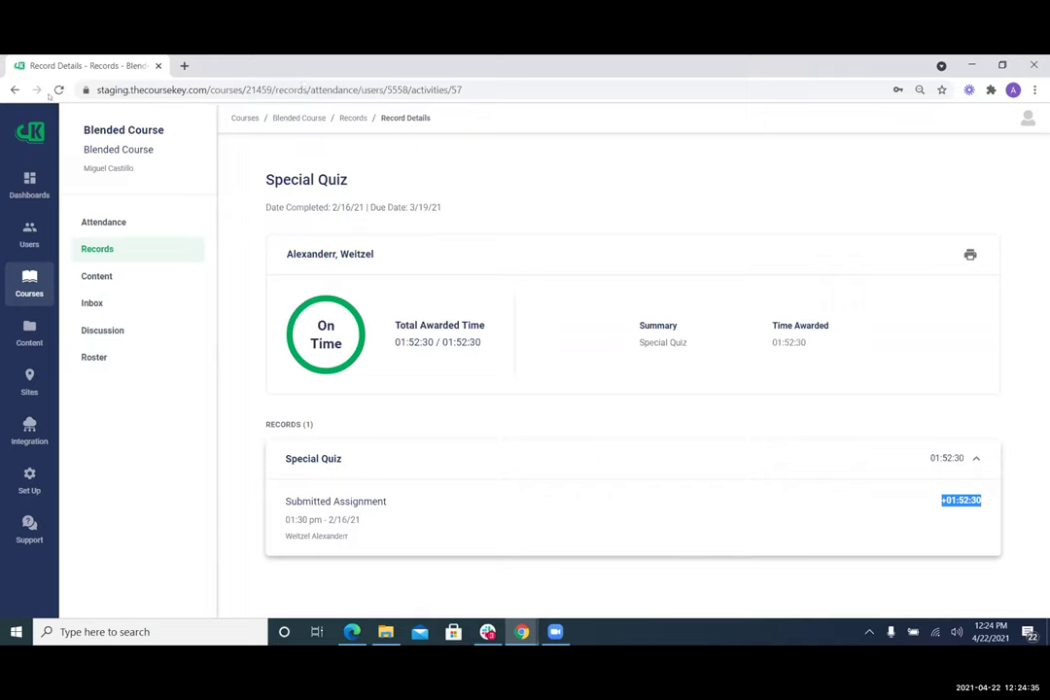
{"action": "left_click", "coordinate": [15, 90]}
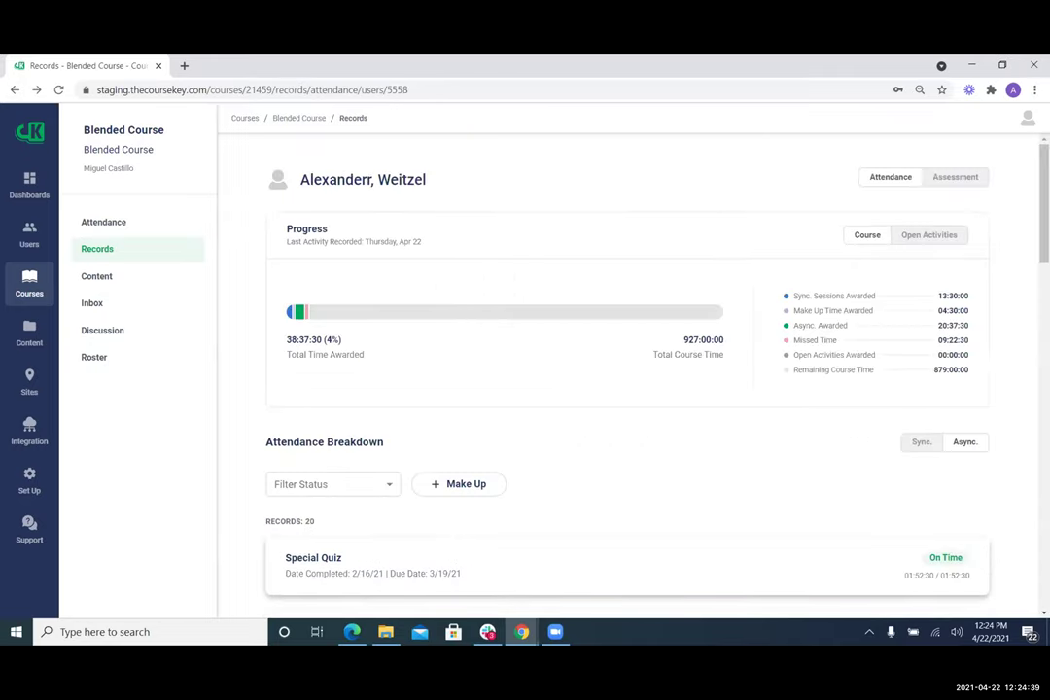
Step: Open the Quiz 13 record, expand its submission details, and return to the student's record
{"action": "scroll", "coordinate": [1026, 300], "scroll_direction": "down", "scroll_amount": 5}
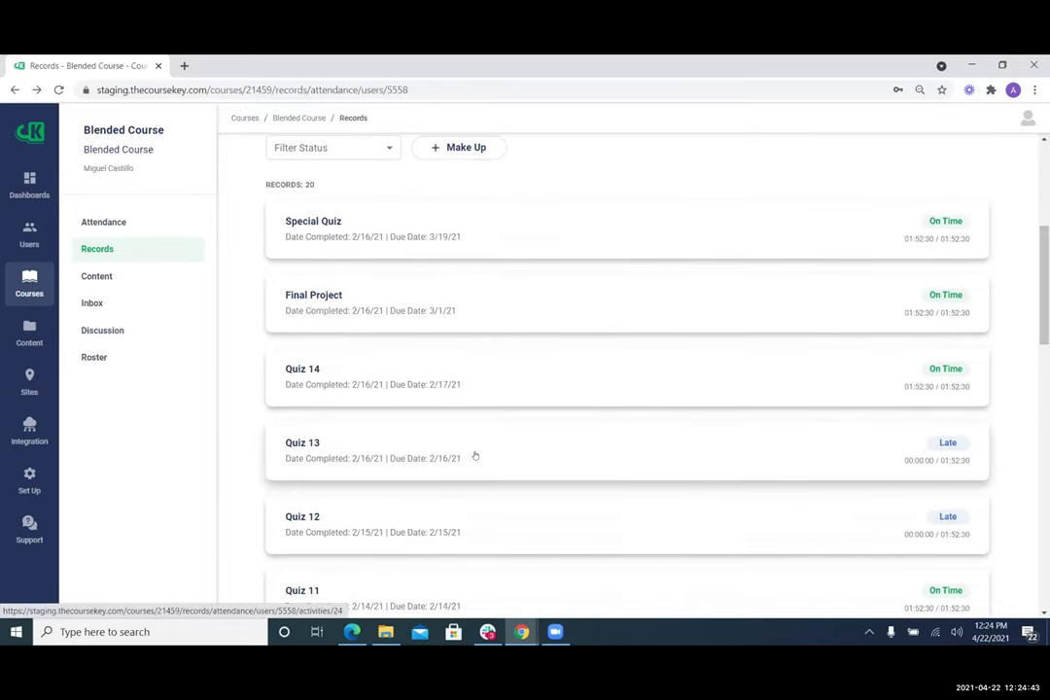
{"action": "left_click", "coordinate": [476, 455]}
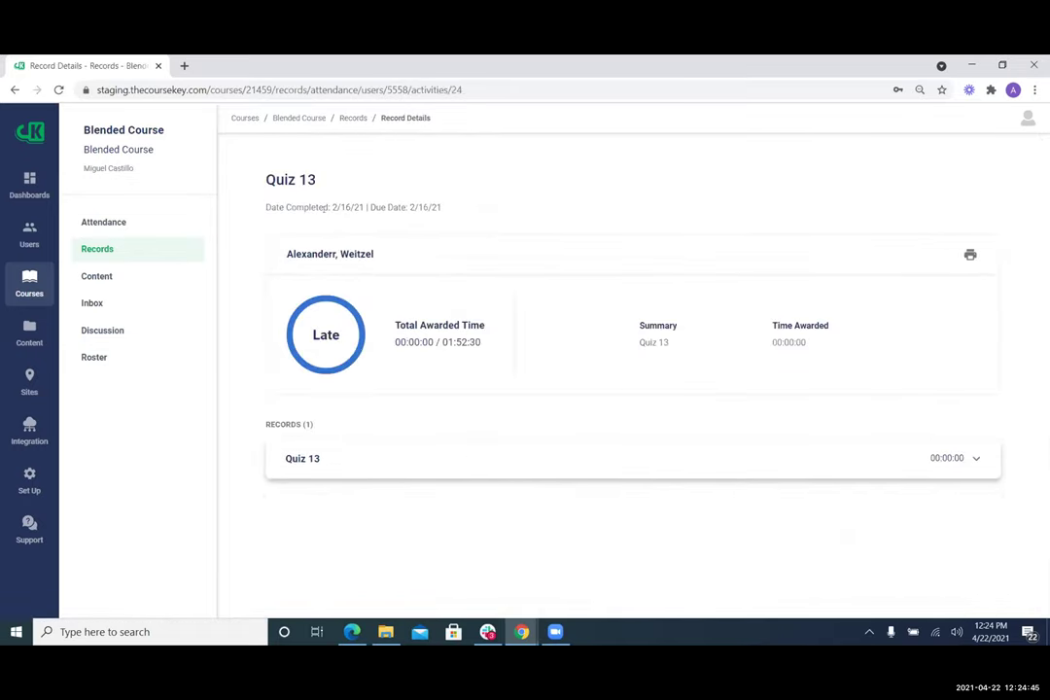
{"action": "left_click", "coordinate": [330, 473]}
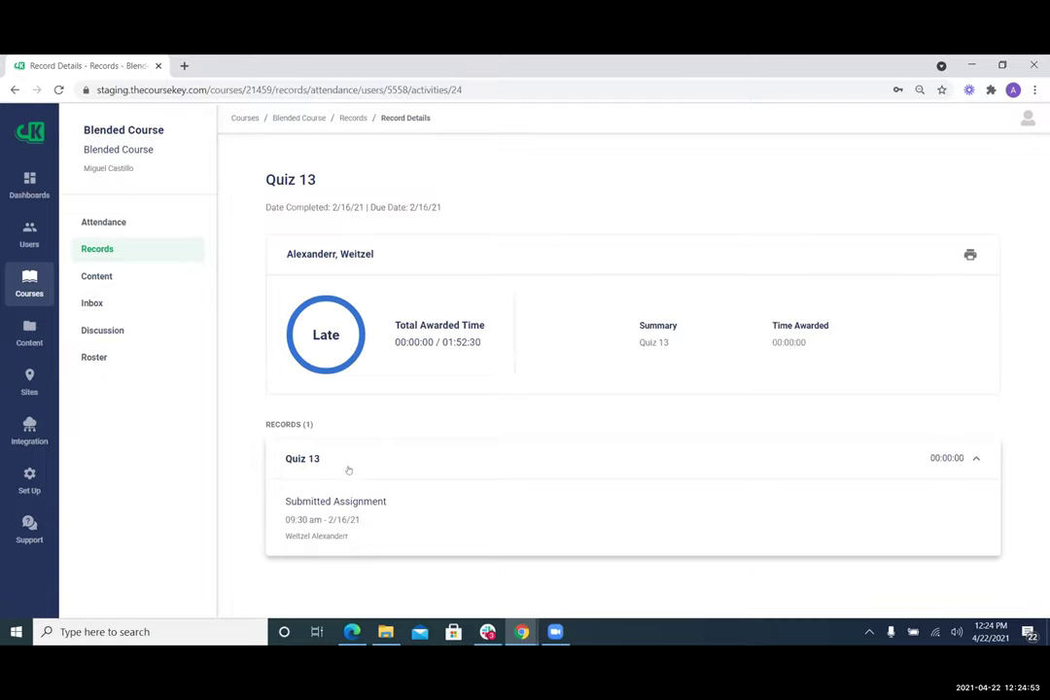
{"action": "left_click", "coordinate": [14, 89]}
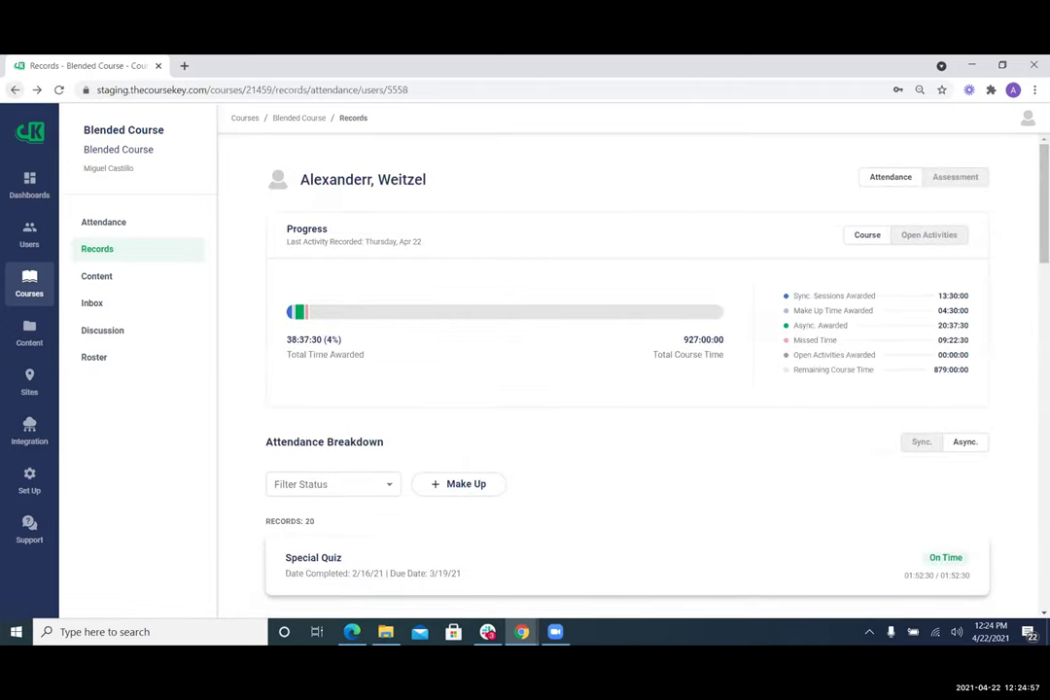
Step: Look through the student's Async. activities for Noted entries and open the Activities record completed 2/2/21
{"action": "scroll", "coordinate": [628, 369], "scroll_direction": "down", "scroll_amount": 3}
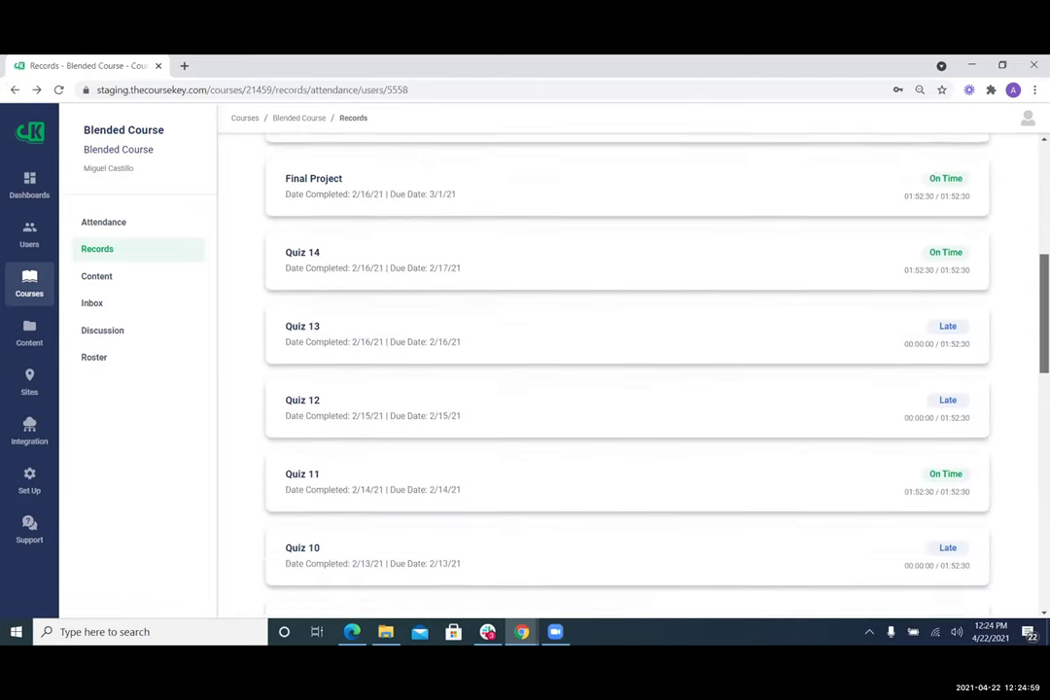
{"action": "scroll", "coordinate": [1026, 200], "scroll_direction": "down", "scroll_amount": 3}
{"action": "scroll", "coordinate": [1027, 200], "scroll_direction": "up", "scroll_amount": 10}
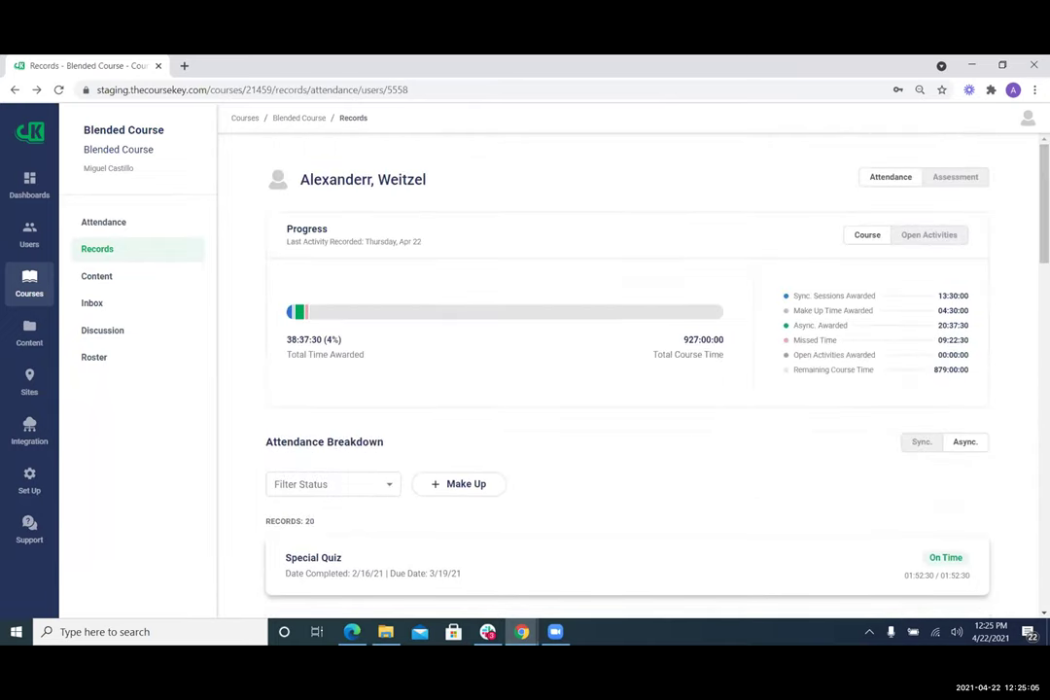
{"action": "scroll", "coordinate": [627, 370], "scroll_direction": "down", "scroll_amount": 12}
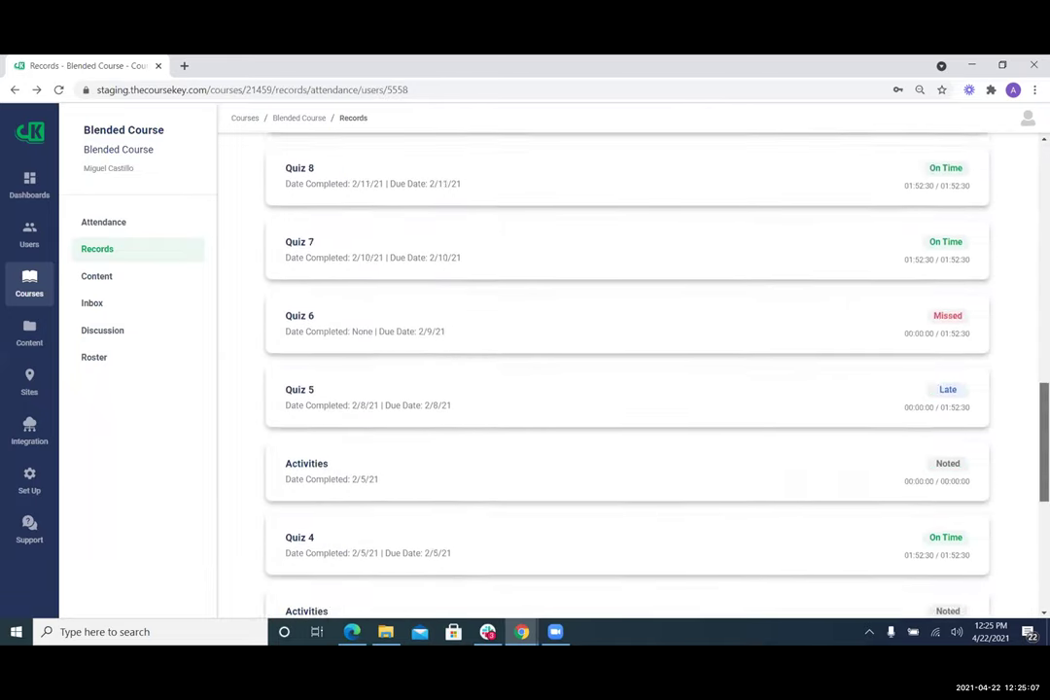
{"action": "scroll", "coordinate": [835, 448], "scroll_direction": "down", "scroll_amount": 2}
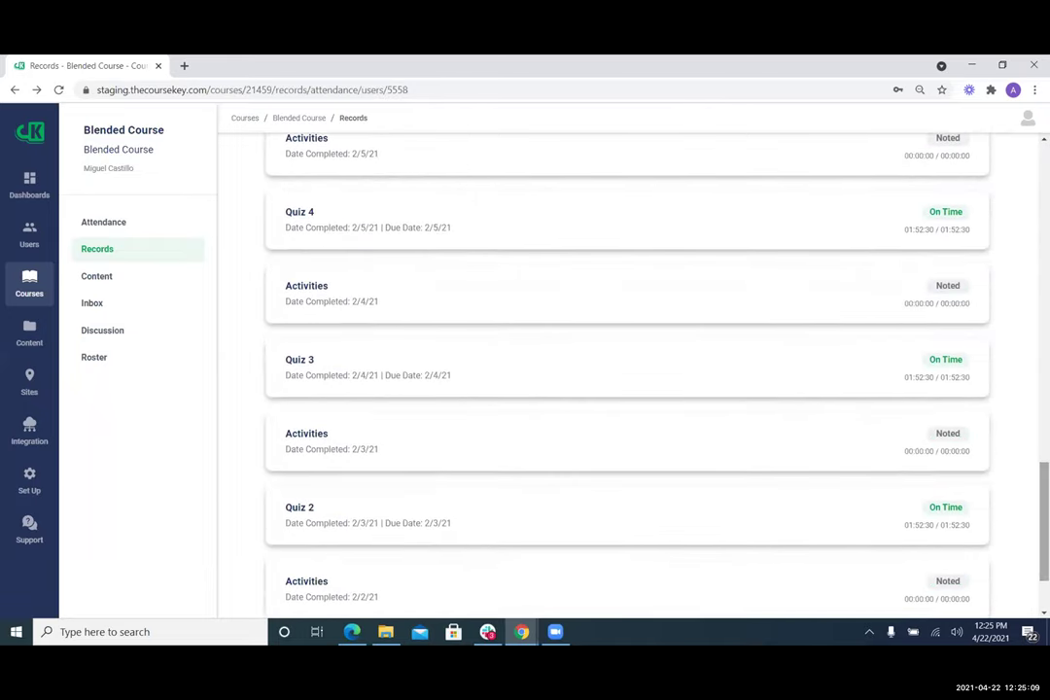
{"action": "left_click", "coordinate": [823, 438]}
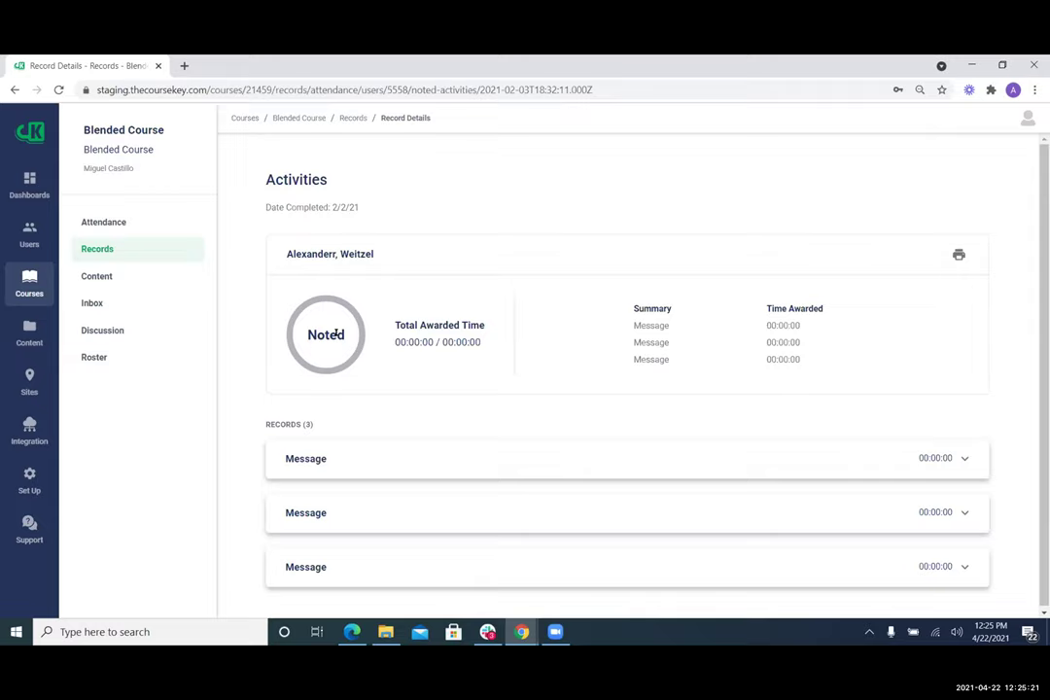
Step: Expand all three Message entries of the Noted Activities record to see their timestamps
{"action": "left_click", "coordinate": [449, 464]}
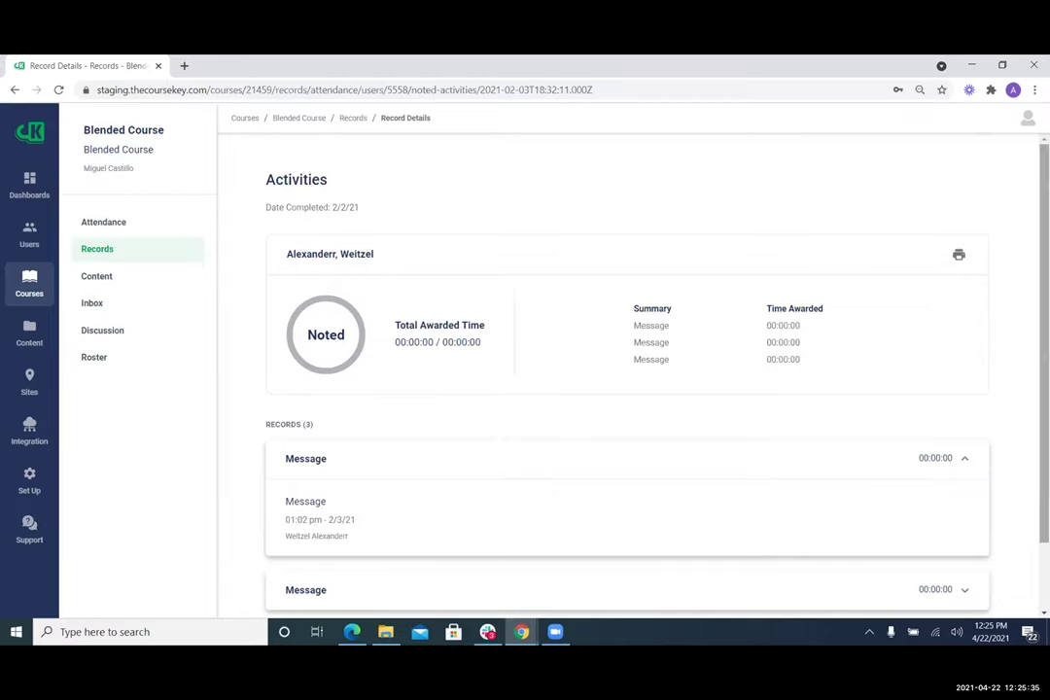
{"action": "scroll", "coordinate": [584, 506], "scroll_direction": "down", "scroll_amount": 2}
{"action": "left_click", "coordinate": [432, 520]}
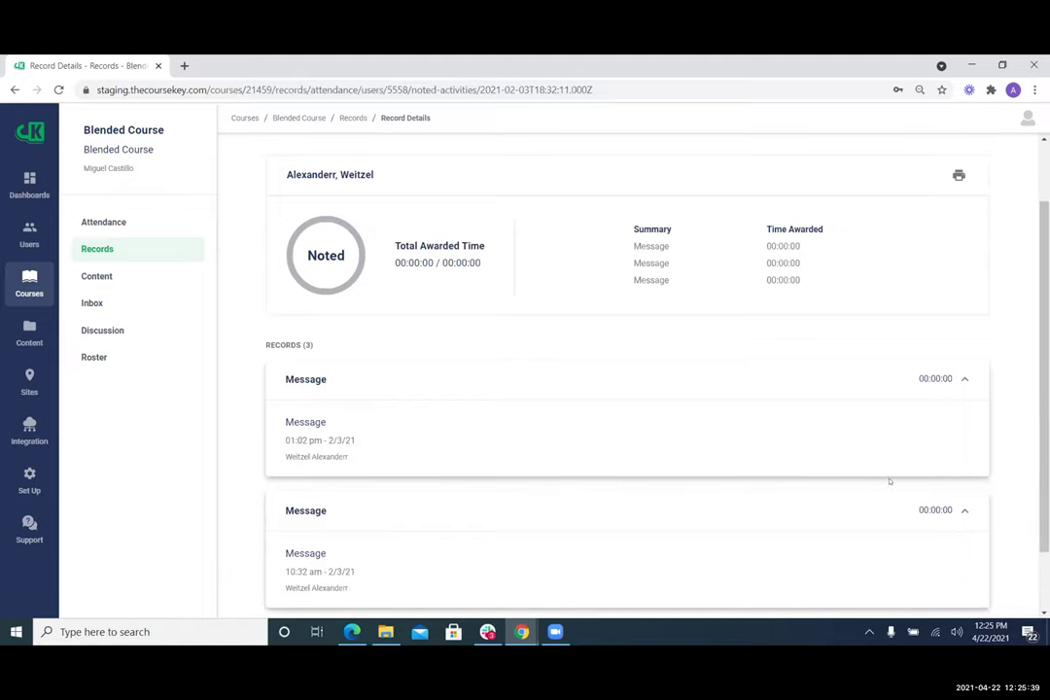
{"action": "scroll", "coordinate": [569, 535], "scroll_direction": "down", "scroll_amount": 2}
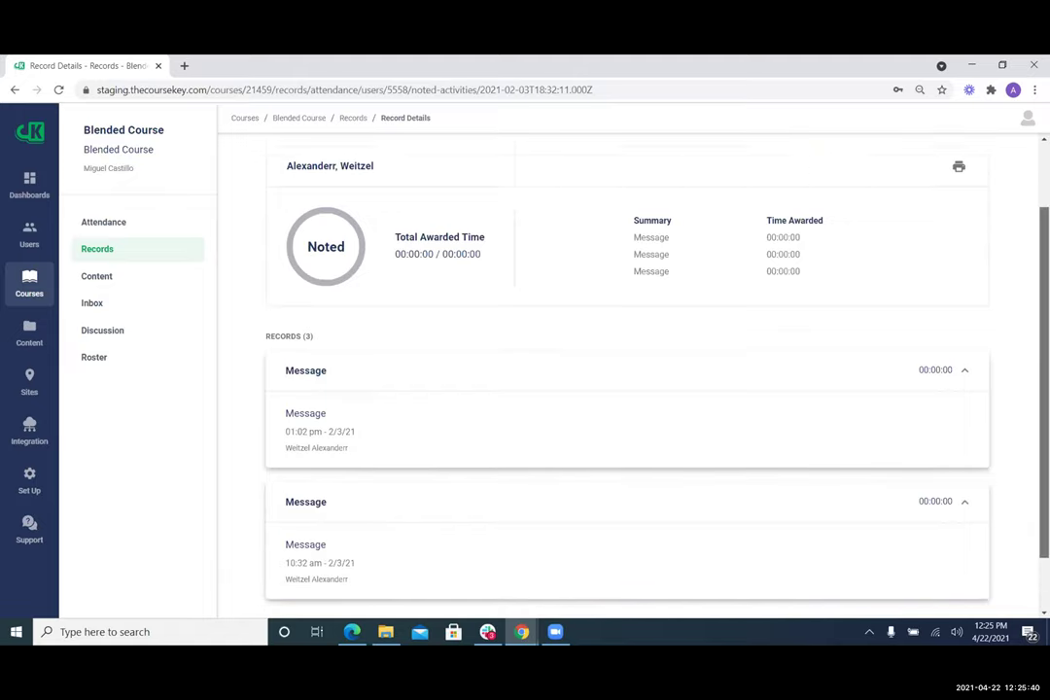
{"action": "left_click", "coordinate": [527, 574]}
{"action": "scroll", "coordinate": [527, 574], "scroll_direction": "down", "scroll_amount": 2}
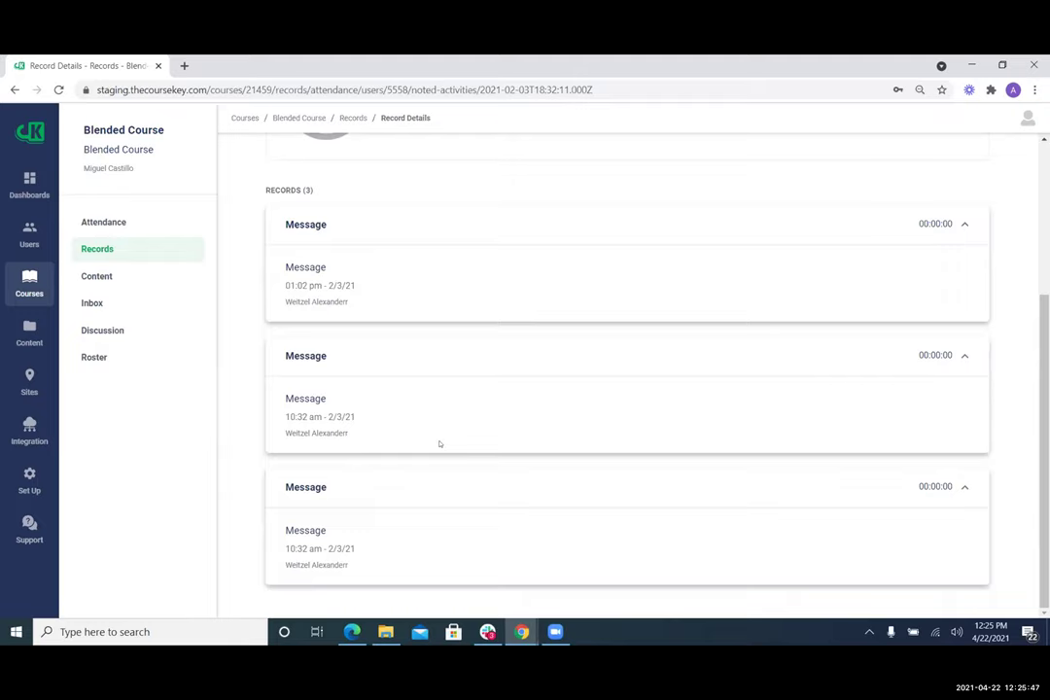
Step: Compare the Noted record's awarded time summary with its message details, and return to the student's record
{"action": "scroll", "coordinate": [439, 443], "scroll_direction": "up", "scroll_amount": 3}
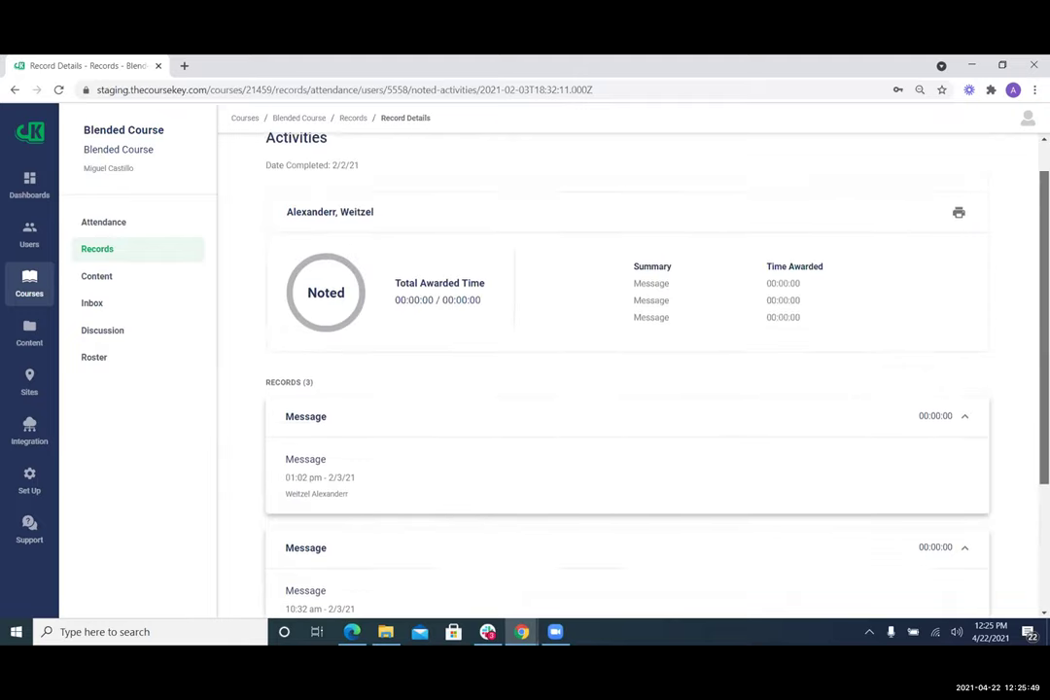
{"action": "scroll", "coordinate": [439, 443], "scroll_direction": "up", "scroll_amount": 1}
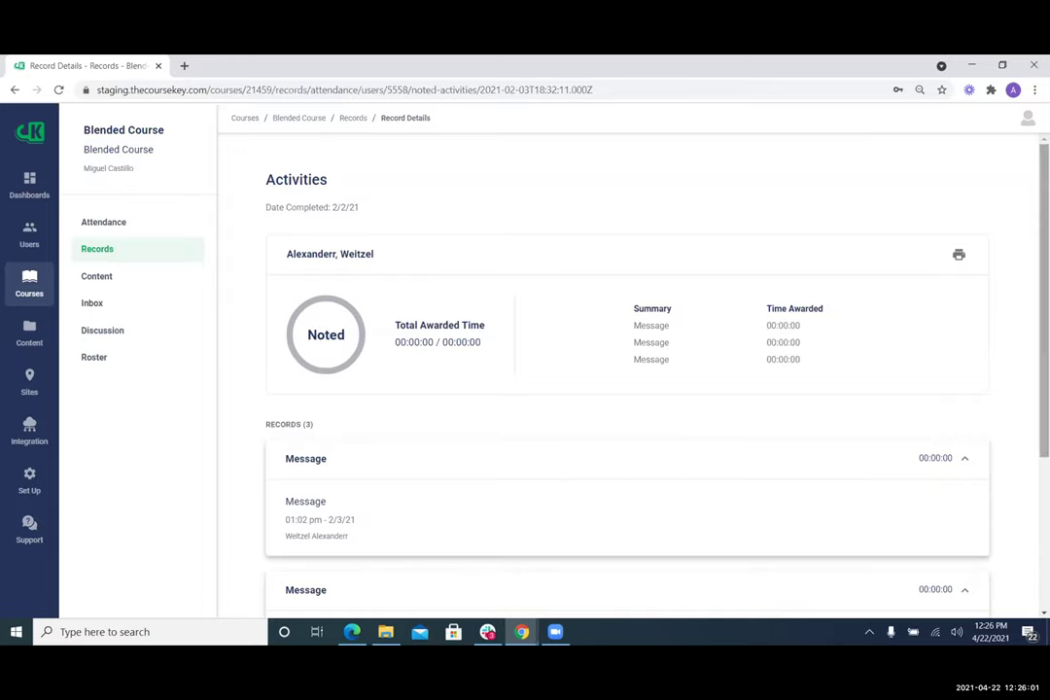
{"action": "scroll", "coordinate": [855, 440], "scroll_direction": "down", "scroll_amount": 3}
{"action": "scroll", "coordinate": [854, 440], "scroll_direction": "up", "scroll_amount": 3}
{"action": "scroll", "coordinate": [563, 386], "scroll_direction": "down", "scroll_amount": 3}
{"action": "scroll", "coordinate": [564, 386], "scroll_direction": "down", "scroll_amount": 2}
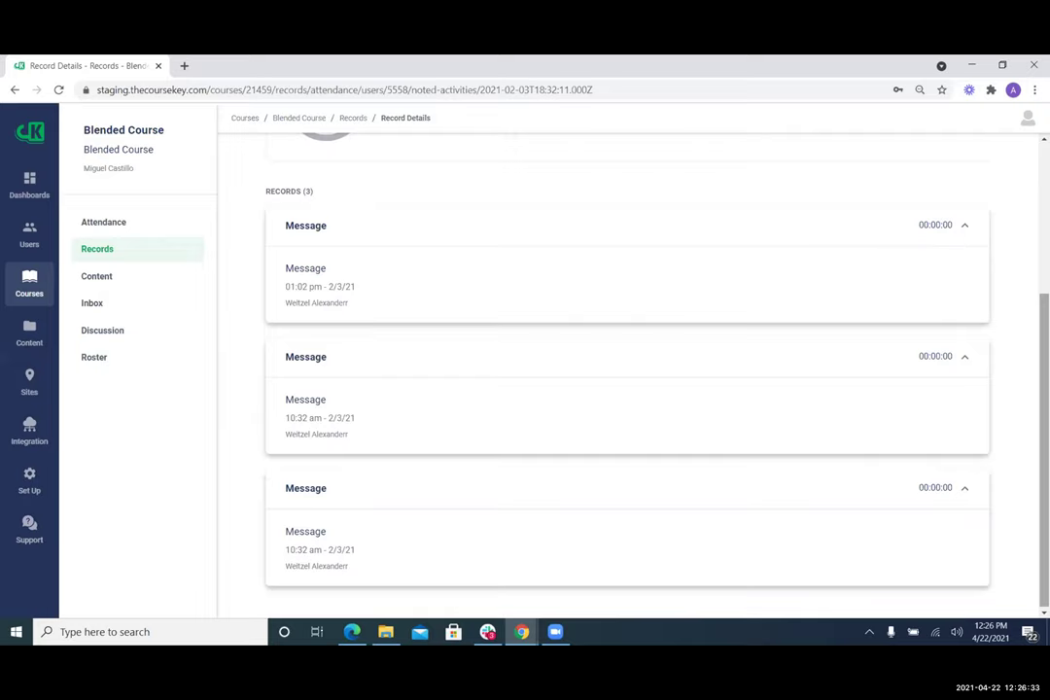
{"action": "scroll", "coordinate": [627, 369], "scroll_direction": "up", "scroll_amount": 5}
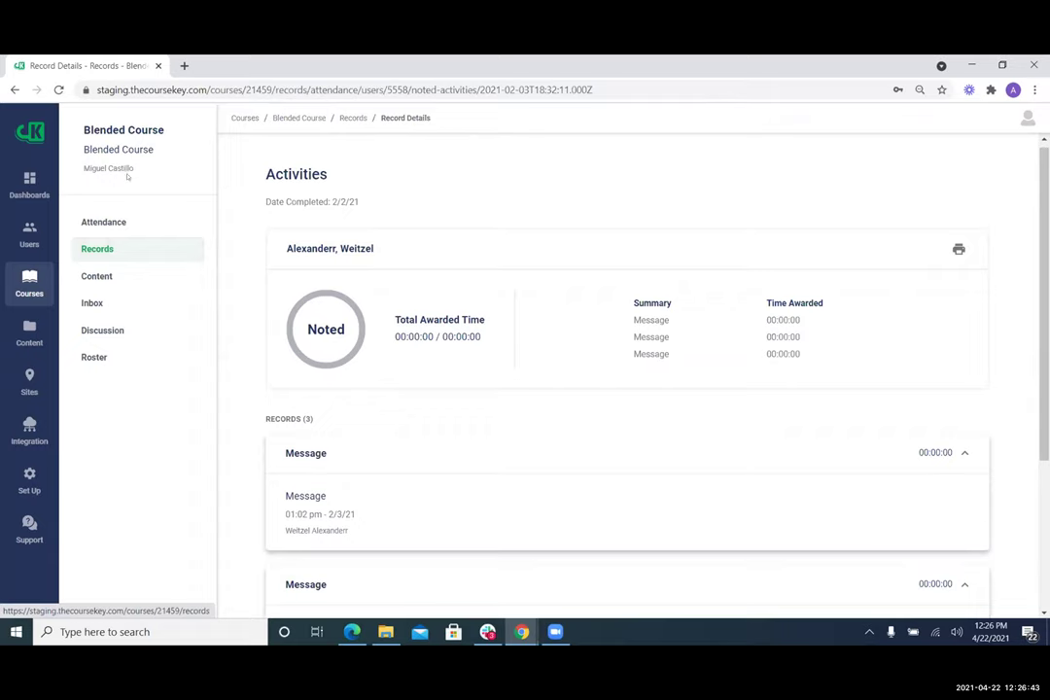
{"action": "left_click", "coordinate": [15, 90]}
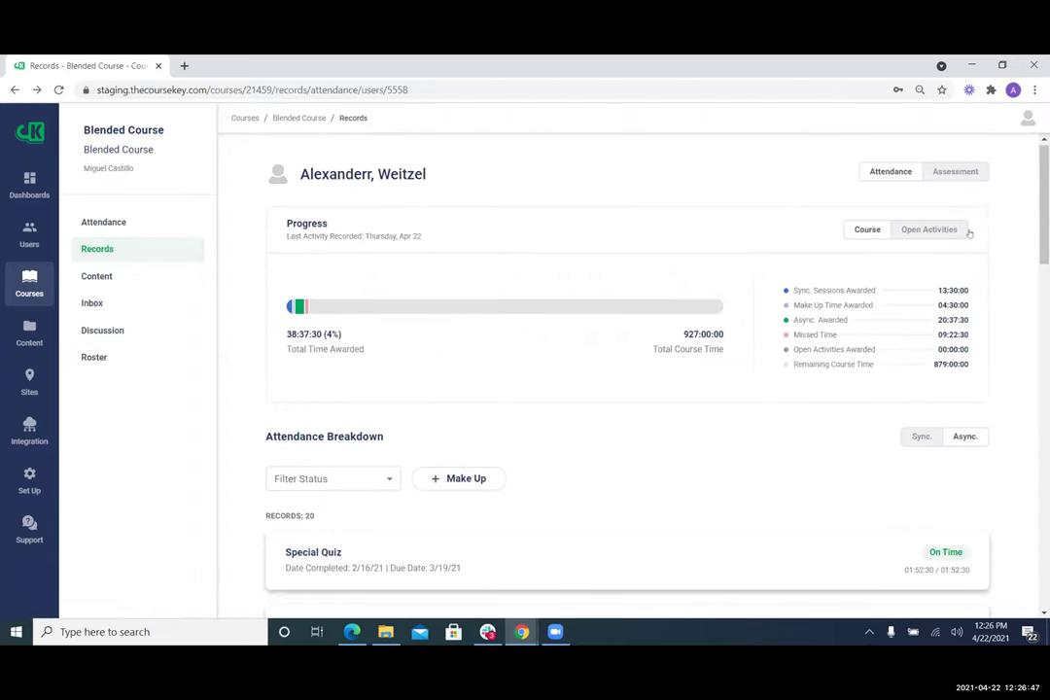
Step: Set the Attendance Breakdown back to Sync. and look through the student's session and make-up records
{"action": "mouse_move", "coordinate": [1044, 201]}
{"action": "left_mouse_down"}
{"action": "mouse_move", "coordinate": [1043, 355]}
{"action": "mouse_move", "coordinate": [1043, 194]}
{"action": "left_mouse_up"}
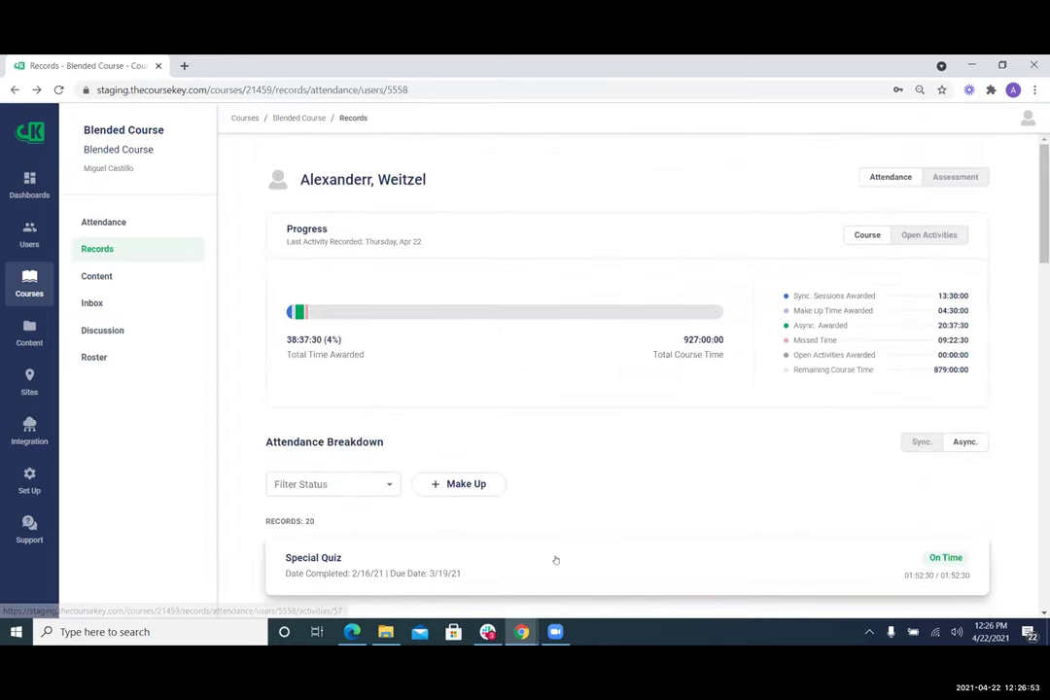
{"action": "left_click", "coordinate": [924, 444]}
{"action": "left_click_drag", "start_coordinate": [1043, 246], "coordinate": [1043, 412]}
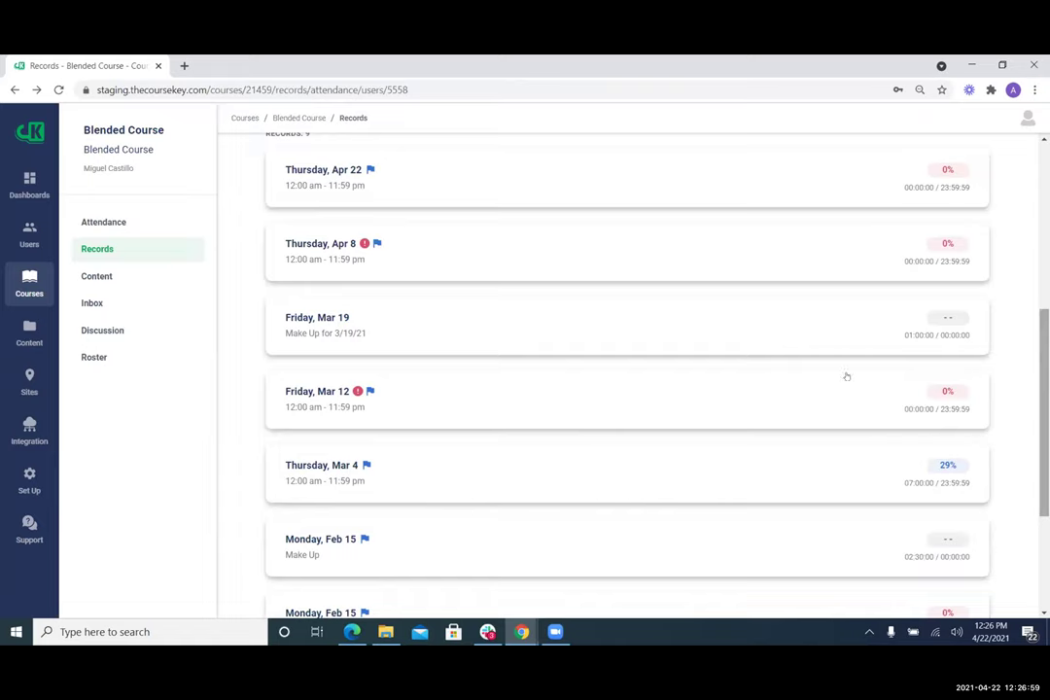
Step: Open the Last Activity Recorded dashboard and look through the students' latest activities, dates and days since LAR
{"action": "left_click", "coordinate": [24, 185]}
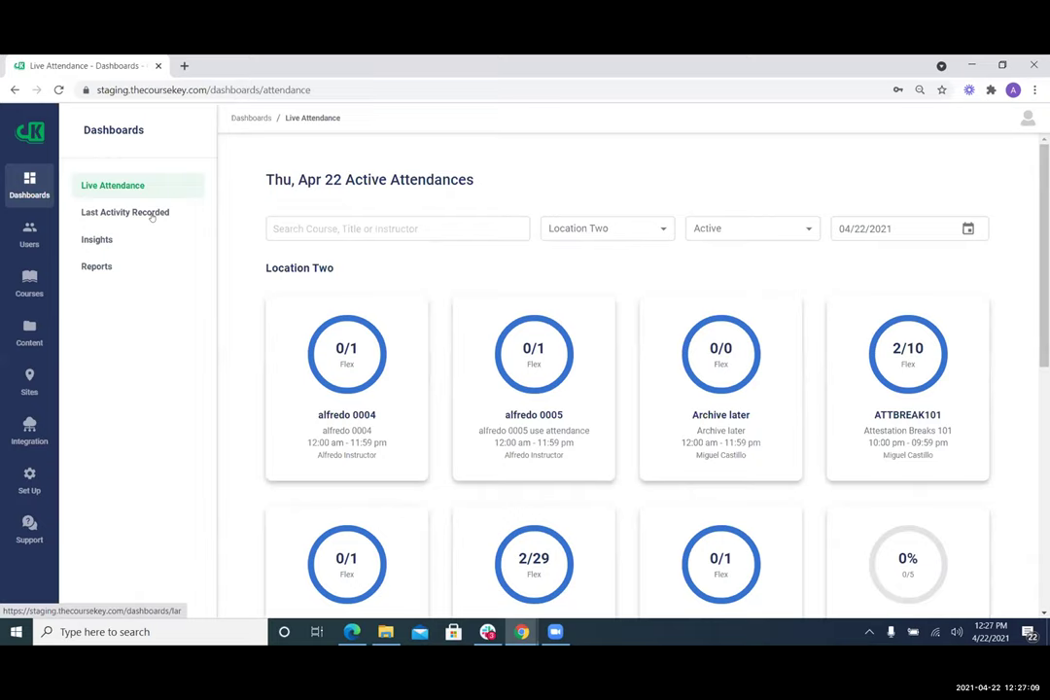
{"action": "left_click", "coordinate": [152, 215]}
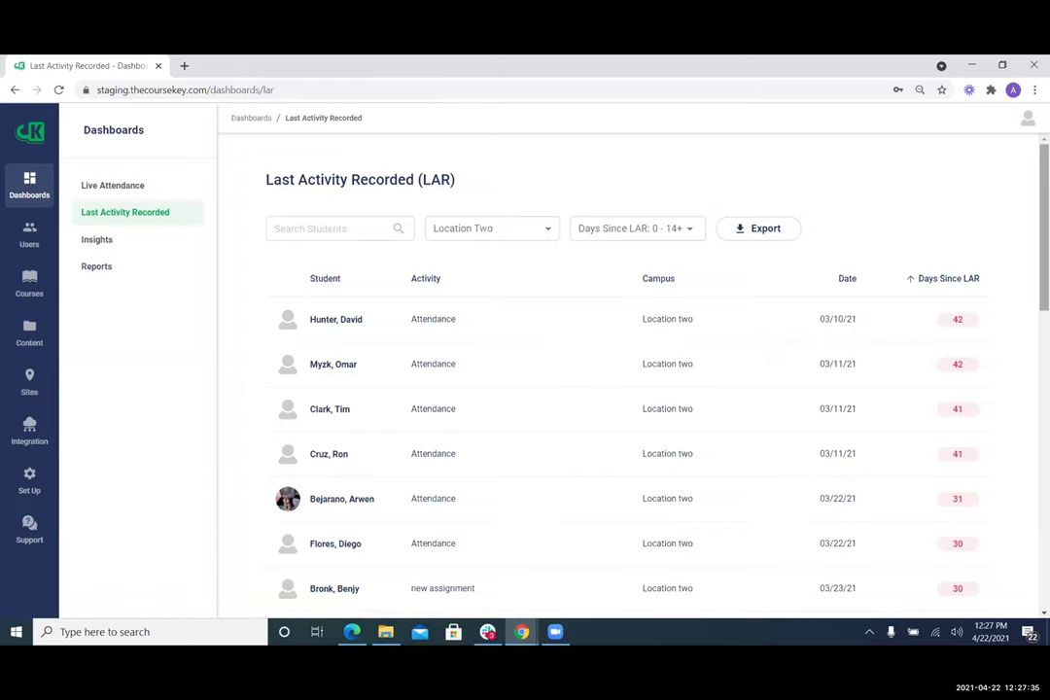
{"action": "scroll", "coordinate": [1008, 273], "scroll_direction": "down", "scroll_amount": 3}
{"action": "scroll", "coordinate": [1008, 273], "scroll_direction": "up", "scroll_amount": 2}
{"action": "scroll", "coordinate": [1008, 273], "scroll_direction": "down", "scroll_amount": 5}
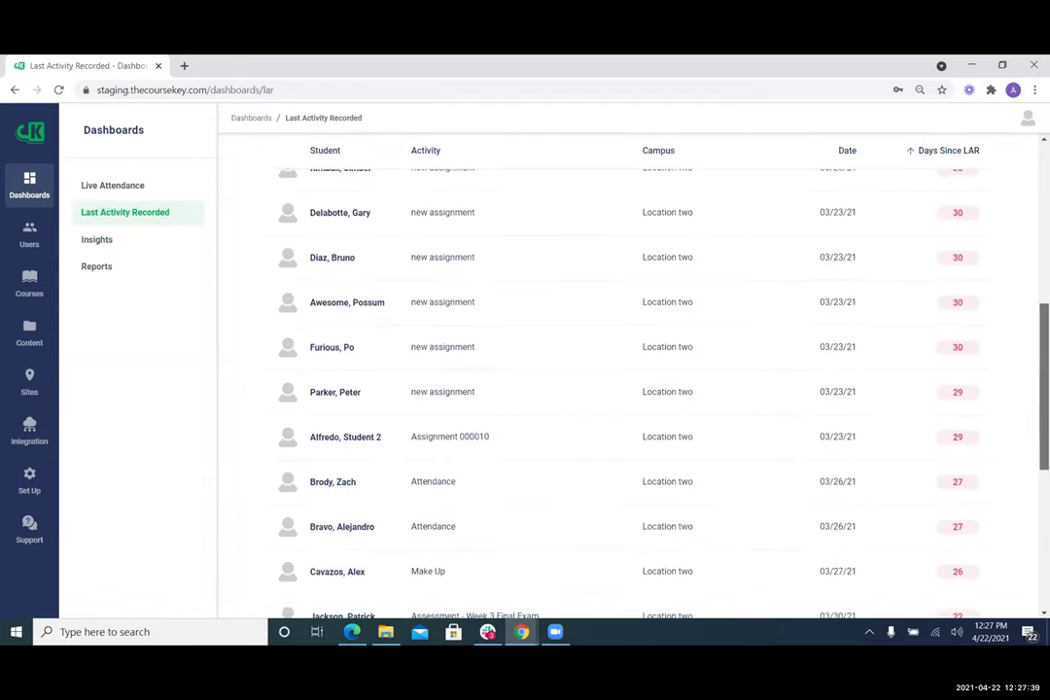
{"action": "scroll", "coordinate": [351, 368], "scroll_direction": "down", "scroll_amount": 1}
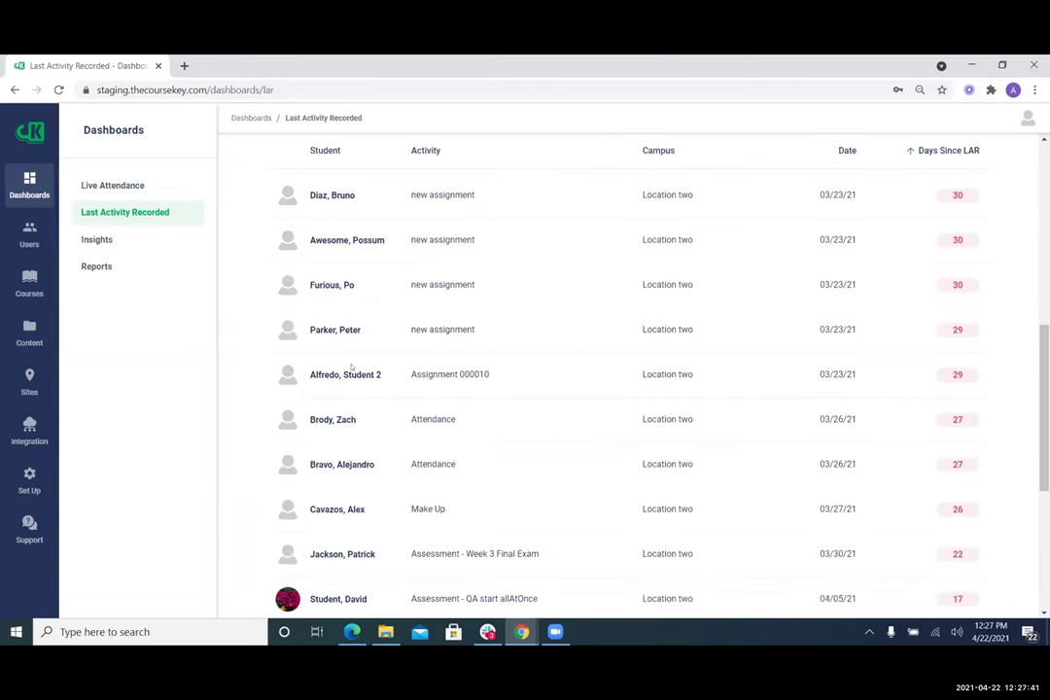
Step: Check one student's "new assignment" entry and its date in the Last Activity Recorded list, and return to the list's beginning
{"action": "triple_click", "coordinate": [447, 286]}
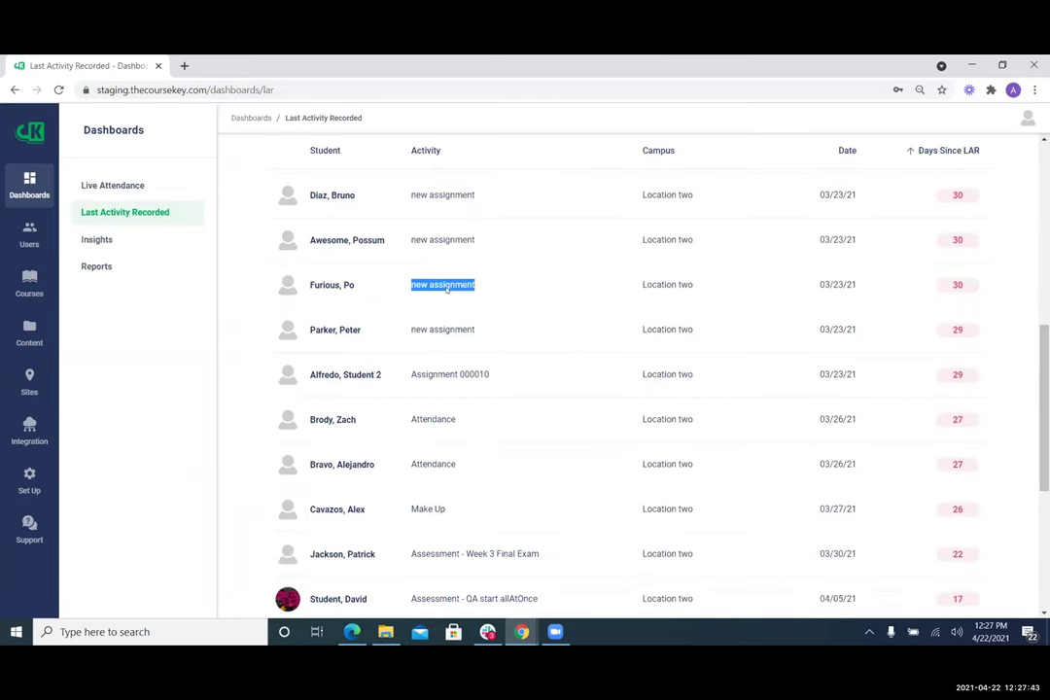
{"action": "left_click", "coordinate": [446, 286]}
{"action": "mouse_move", "coordinate": [344, 282]}
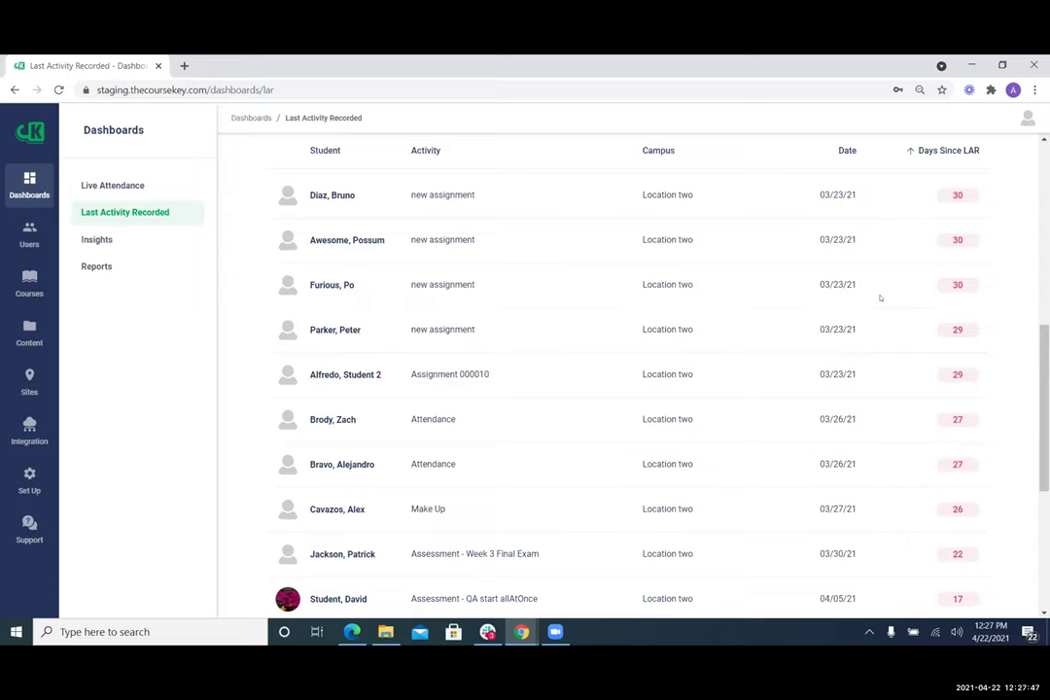
{"action": "scroll", "coordinate": [948, 334], "scroll_direction": "up", "scroll_amount": 6}
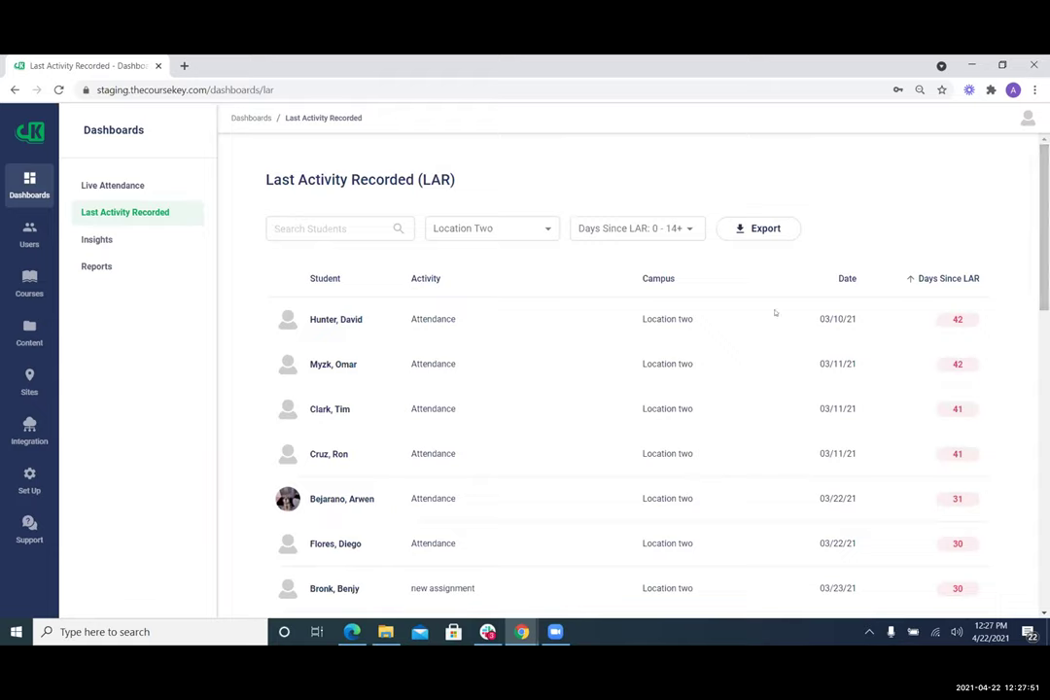
Step: Filter the Last Activity Recorded list to 2 - 5 days since LAR
{"action": "left_click", "coordinate": [687, 228]}
{"action": "left_click_drag", "start_coordinate": [689, 286], "coordinate": [598, 288]}
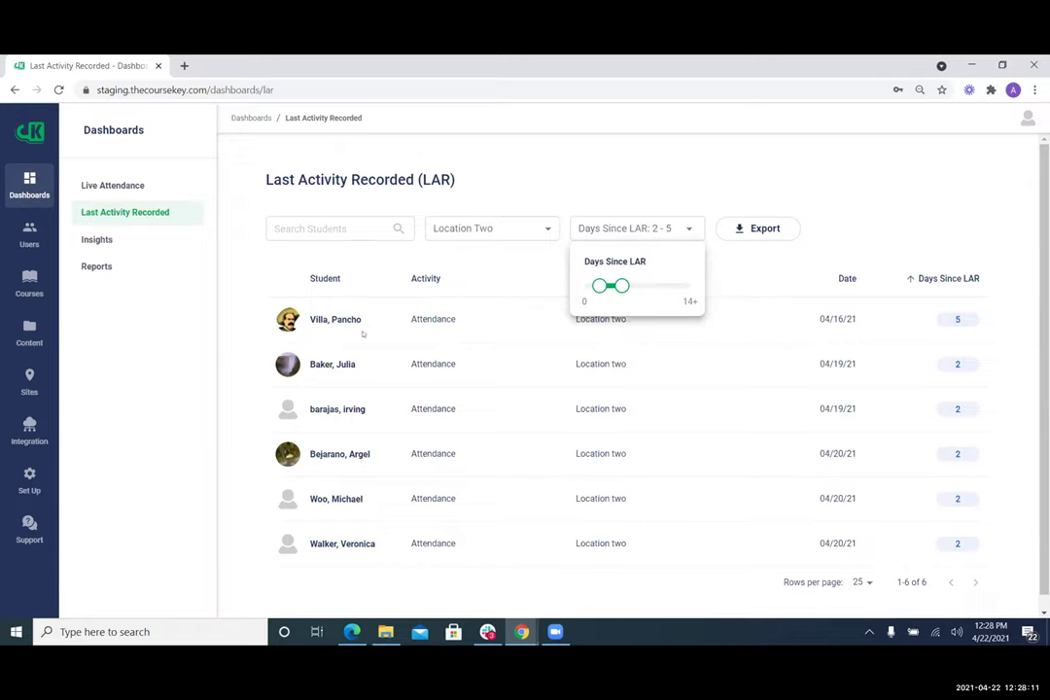
{"action": "left_click", "coordinate": [328, 318]}
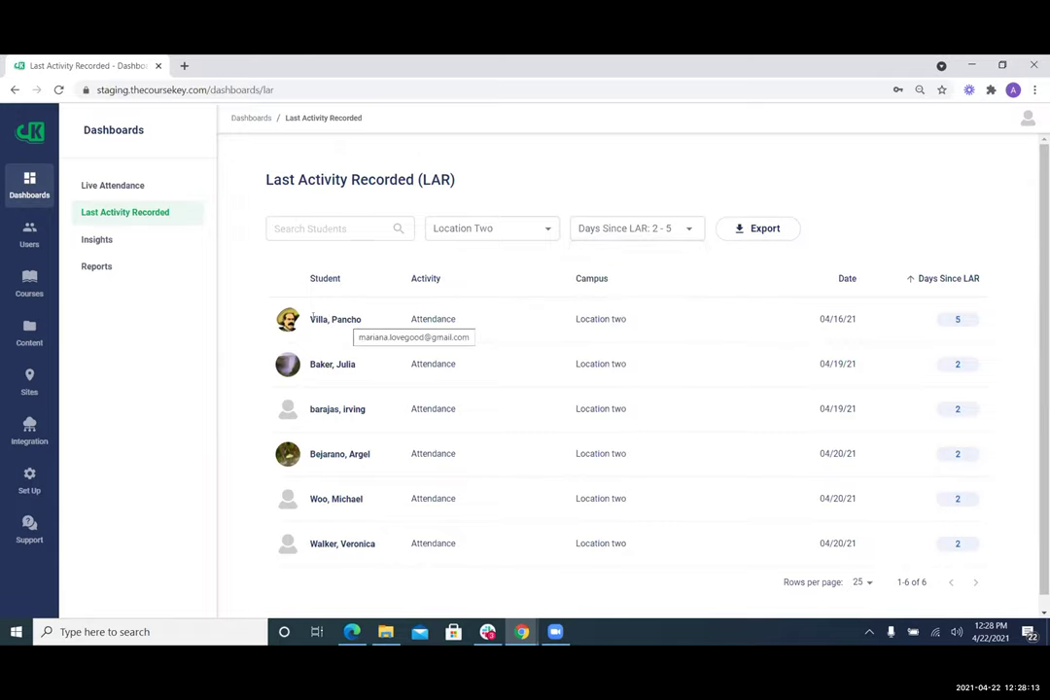